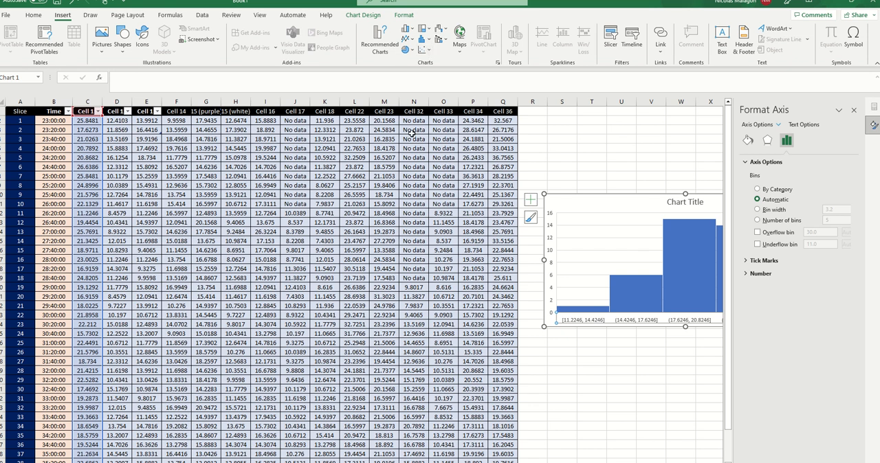
- Minimize the workbook and switch to the PowerPoint presentation about making a histogram in Excel
left_click_drag(411, 132, 117, 296)
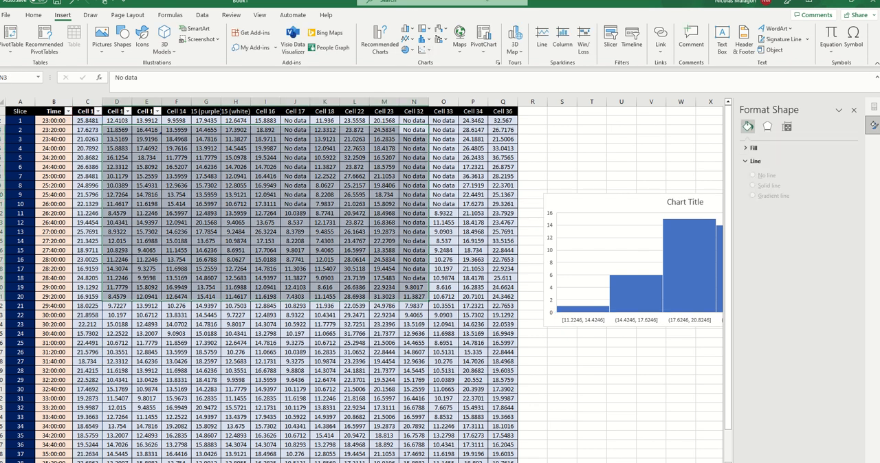
left_click(830, 3)
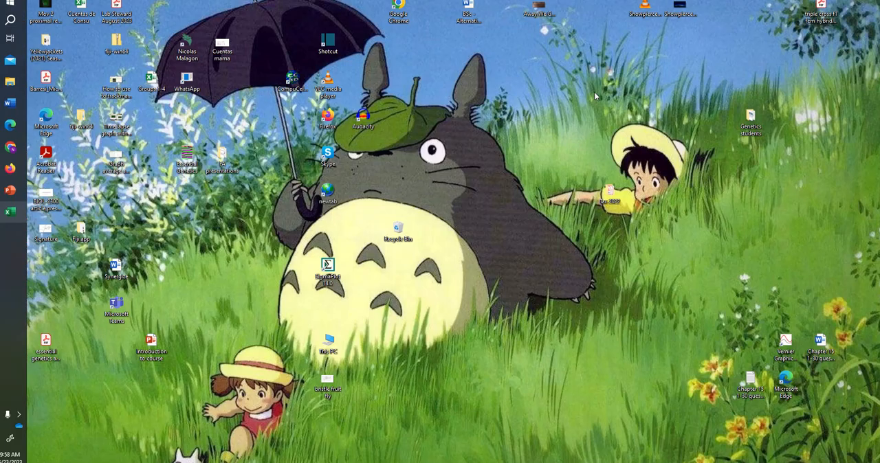
left_click(10, 191)
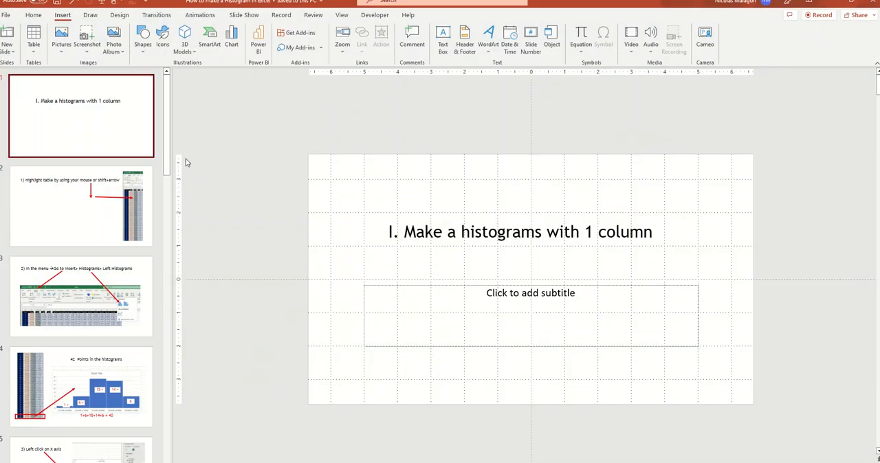
- Edit the title on slide 1 to read "I.How to aake a histograms with 1 column"
left_click(479, 240)
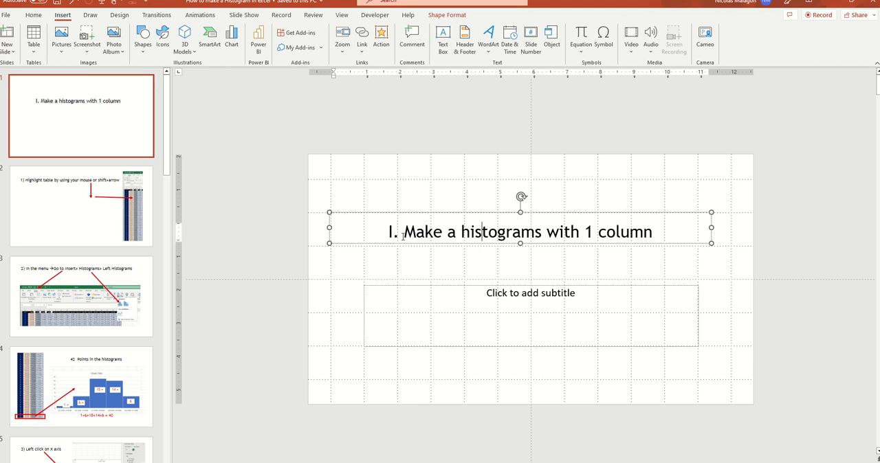
left_click(403, 236)
type("How to")
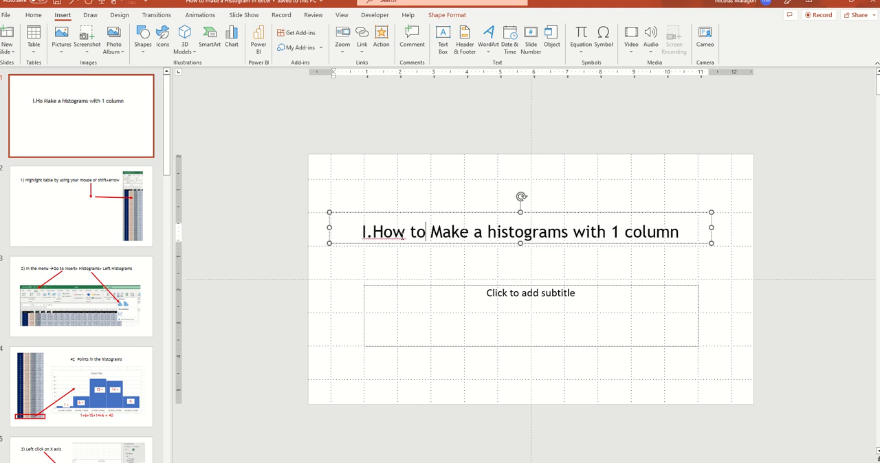
key("Delete")
key("Delete")
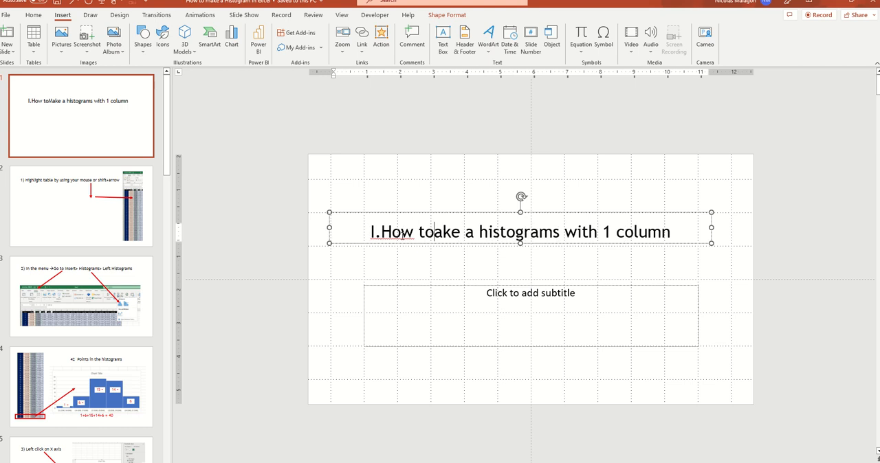
type("a")
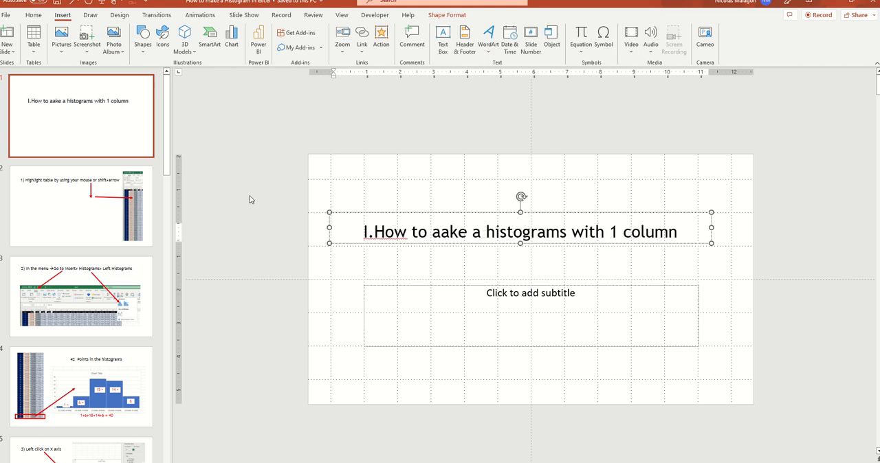
- Show slide 2 in PowerPoint and arrange the presentation and the Excel workbook as smaller windows that are both visible
left_click(75, 194)
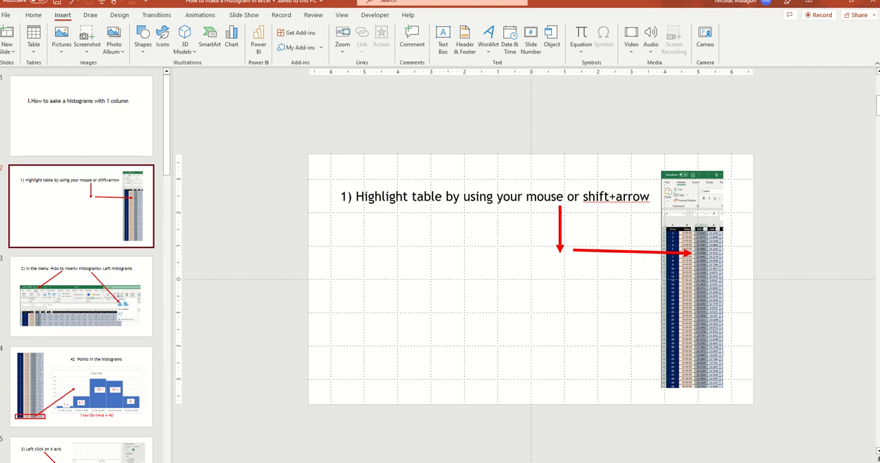
double_click(584, 4)
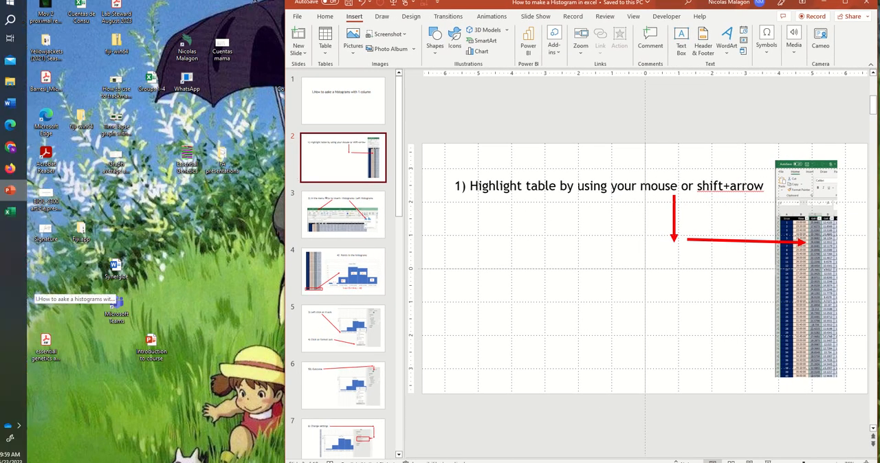
left_click(9, 205)
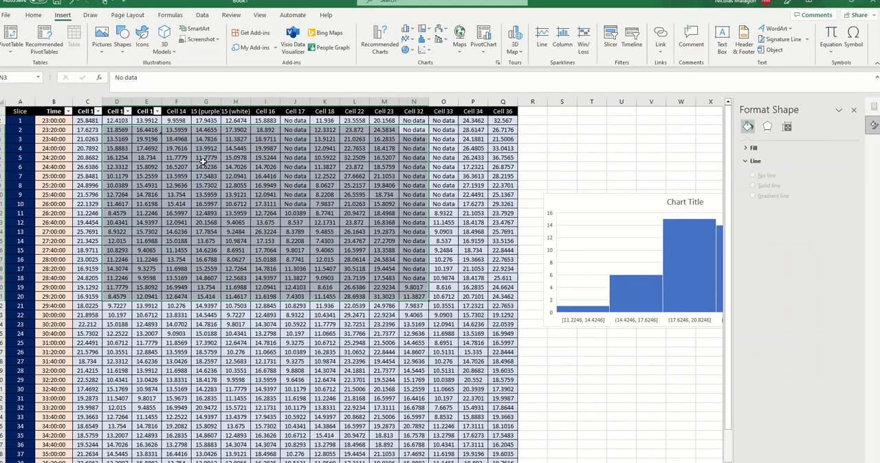
left_click(850, 6)
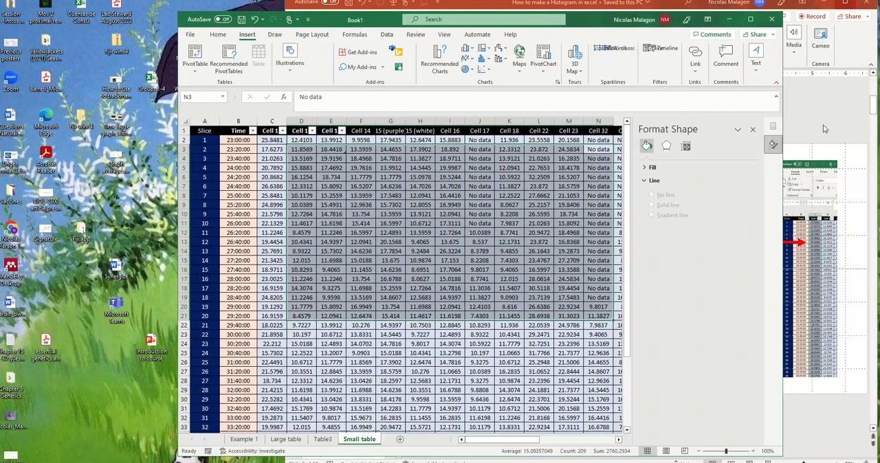
left_click_drag(592, 26, 507, 26)
left_click(187, 142)
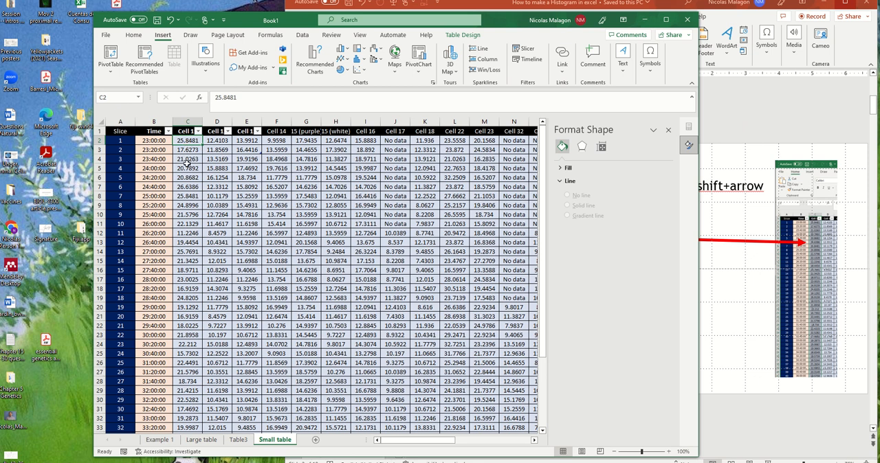
mouse_move(184, 145)
left_mouse_down()
mouse_move(186, 158)
mouse_move(186, 151)
left_mouse_up()
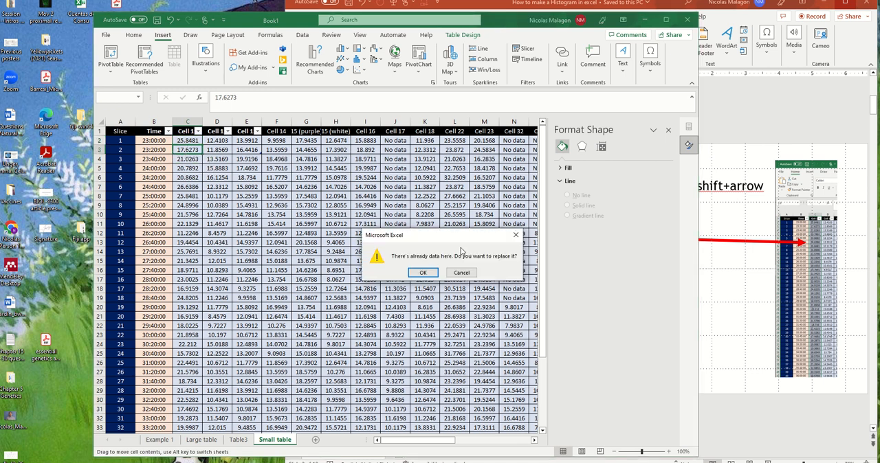
left_click(461, 273)
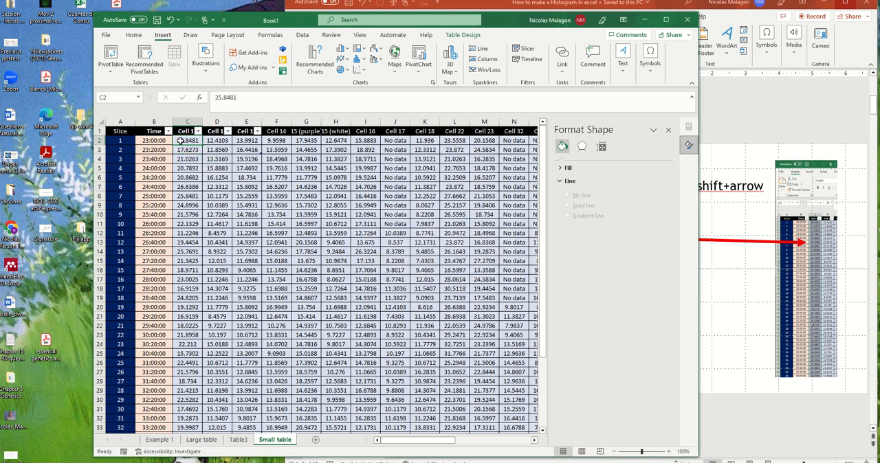
- Extend the cell selection from C2 down column C to row 38 on the Small table sheet
key("shift+Down")
key("shift+Down")
key("shift+Down")
key("shift+Down")
key("shift+Down")
key("shift+Down")
key("shift+Down")
key("shift+Down")
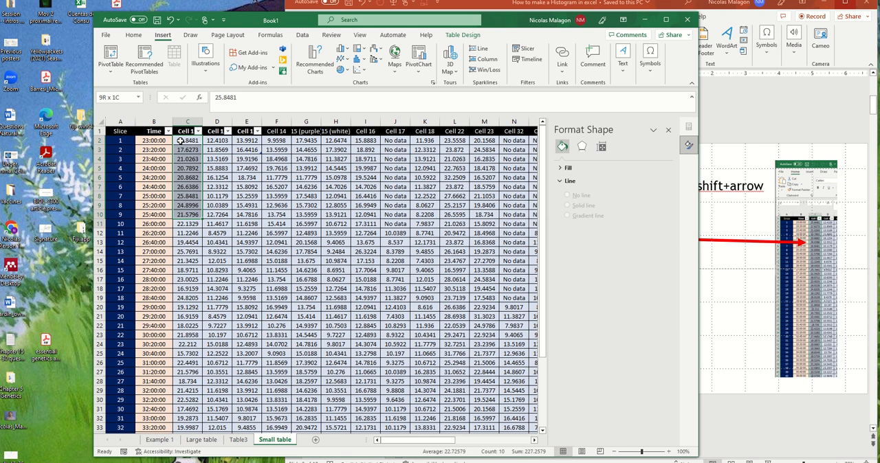
key("shift+Down")
key("shift+Down")
key("shift+Down")
key("shift+Down")
key("shift+Down")
key("shift+Down")
key("shift+Down")
key("shift+Down")
key("shift+Down")
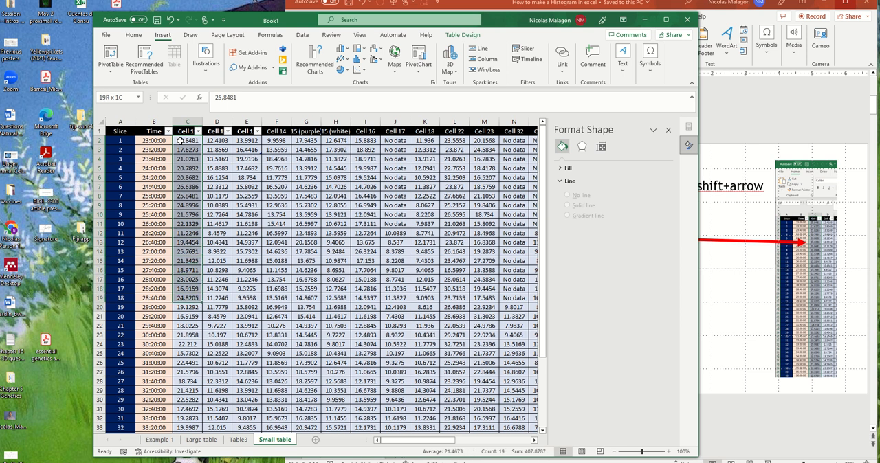
key("shift+Down")
key("shift+Down")
key("shift+Down")
key("shift+Down")
key("shift+Down")
key("shift+Down")
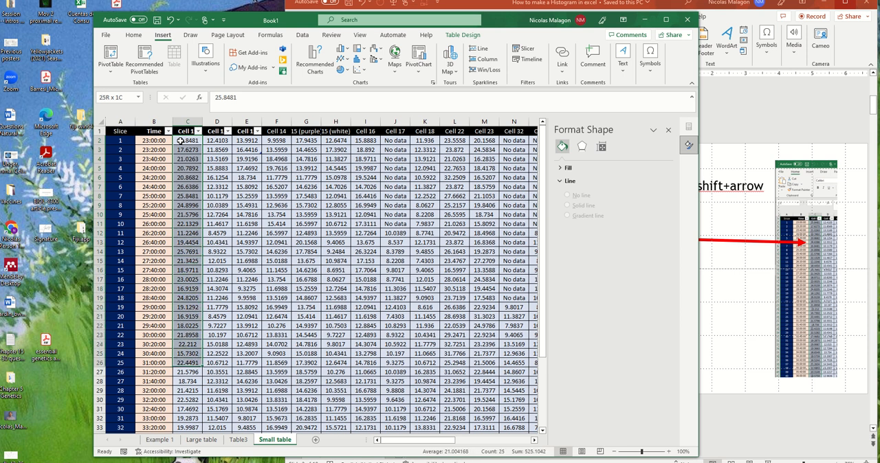
key("shift+Down")
key("shift+Down")
key("shift+Down")
key("shift+Down")
key("shift+Down")
key("shift+Down")
key("shift+Down")
key("shift+Down")
key("shift+Down")
key("shift+Down")
key("shift+Down")
key("shift+Down")
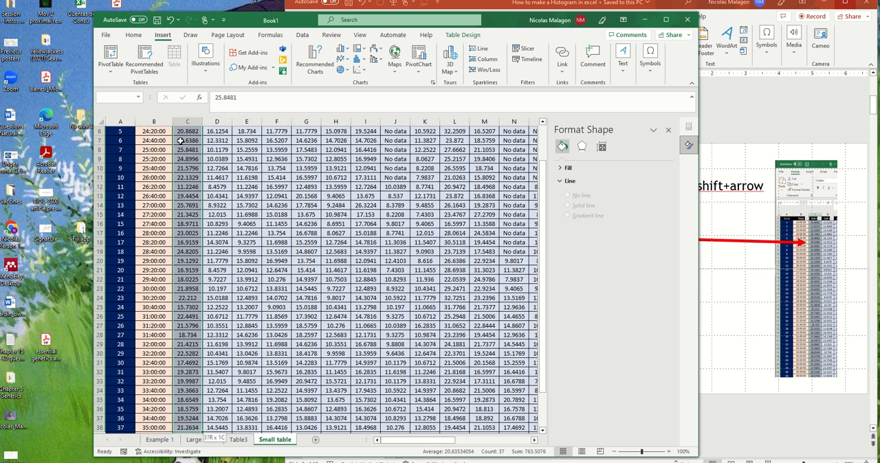
- Shrink the column C selection back up to cell C2
scroll(180, 140, "down", 1)
key("shift+Up")
key("shift+Up")
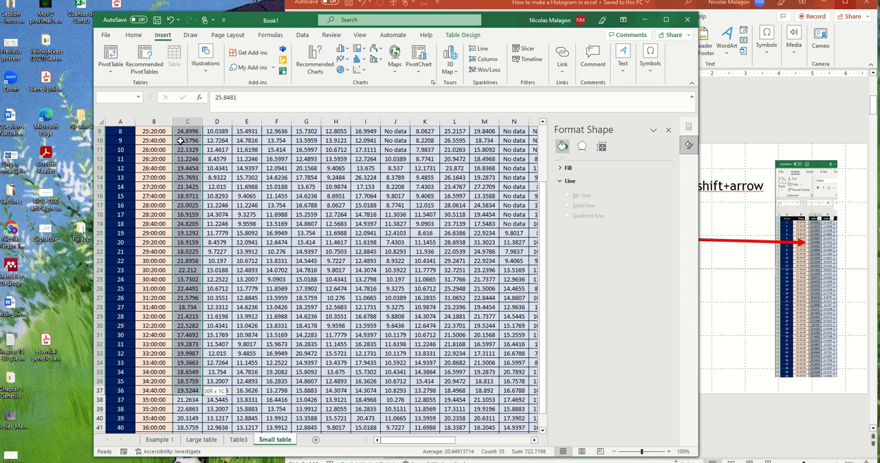
key("shift+Up")
key("shift+Up")
key("shift+Up")
key("shift+Up")
key("shift+Up")
key("shift+Up")
key("shift+Up")
key("shift+Up")
key("shift+Up")
key("shift+Up")
key("shift+Up")
key("shift+Up")
key("shift+Up")
key("shift+Up")
key("shift+Up")
key("shift+Up")
key("shift+Up")
key("shift+Up")
key("shift+Up")
key("shift+Up")
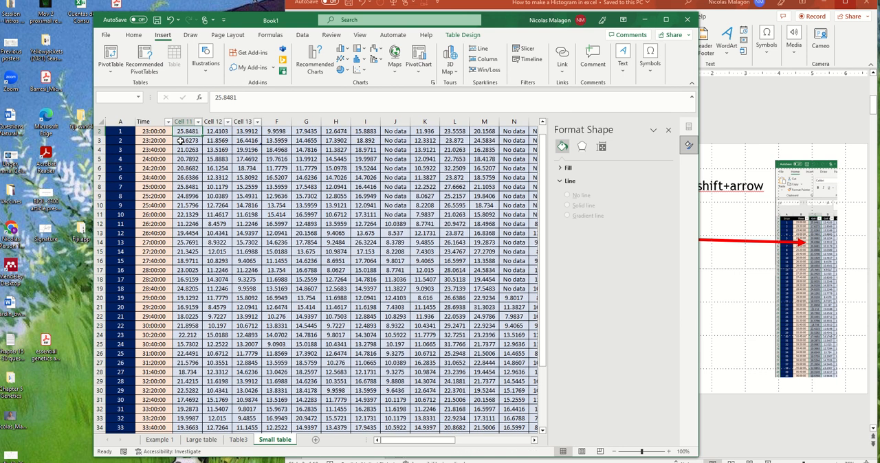
- Extend the selection from C2 sideways along row 2 over the neighbouring columns and back, in both directions
key("shift+Right")
key("shift+Right")
key("shift+Right")
key("shift+Right")
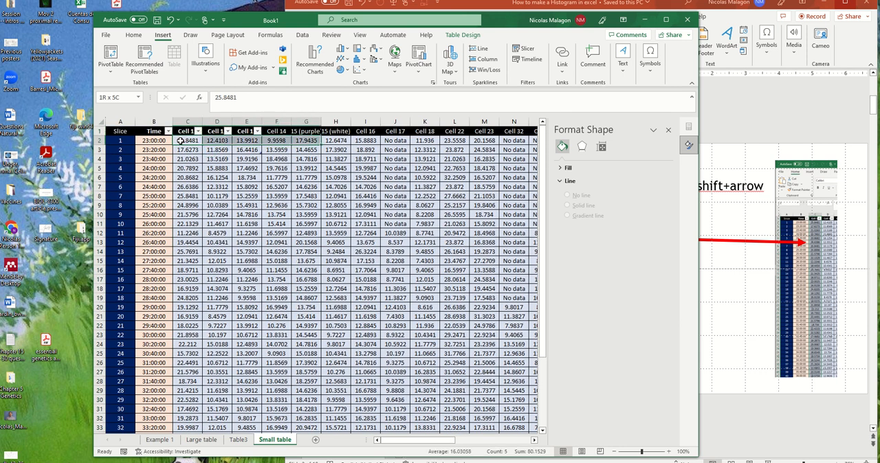
key("shift+Right")
key("shift+Right")
key("shift+Left")
key("shift+Left")
key("shift+Left")
key("shift+Left")
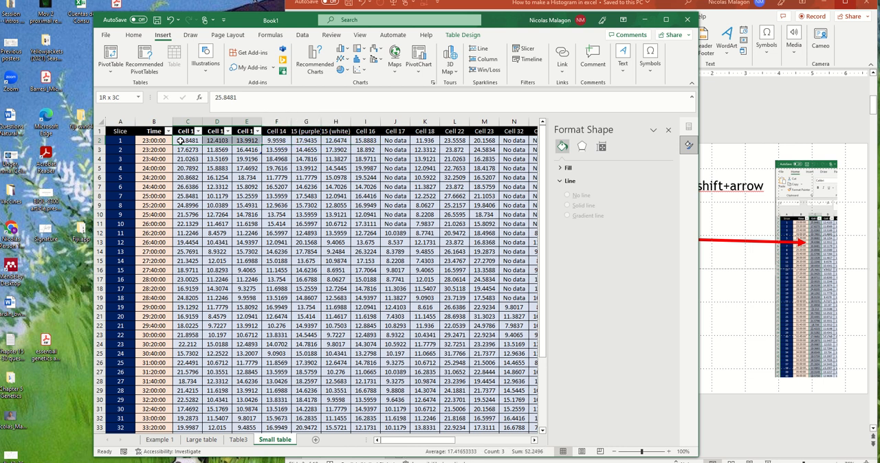
key("shift+Left")
key("shift+Left")
key("shift+Left")
key("shift+Right")
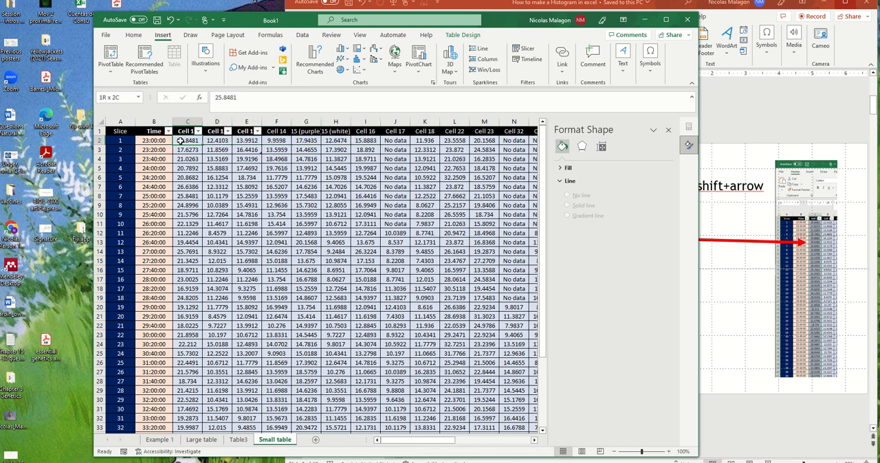
key("shift+Right")
key("shift+Right")
key("shift+Right")
key("shift+Right")
key("shift+Left")
key("shift+Left")
key("shift+Left")
key("shift+Left")
key("shift+Left")
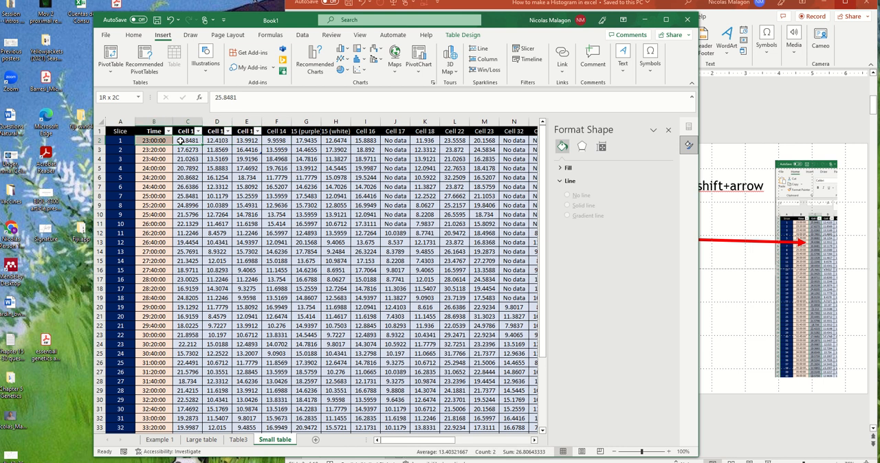
- Select the data range C2:C43 on the Small table sheet and move the Excel window further aside
left_click(220, 202)
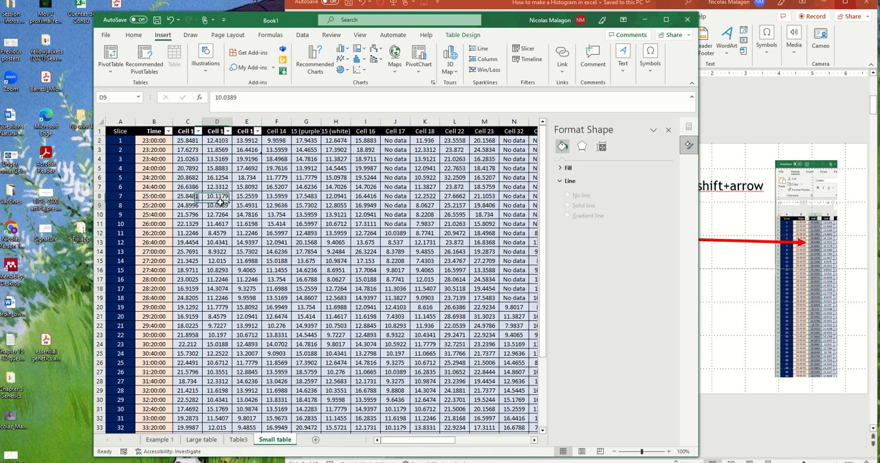
left_click_drag(185, 140, 191, 416)
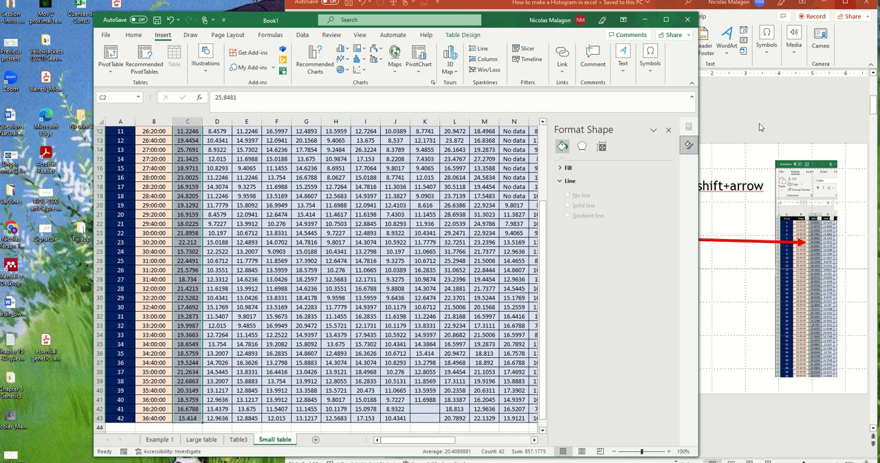
left_click_drag(543, 27, 506, 30)
- Switch to PowerPoint and capitalize "Shift" in the slide 2 instruction about highlighting the table
left_click(721, 97)
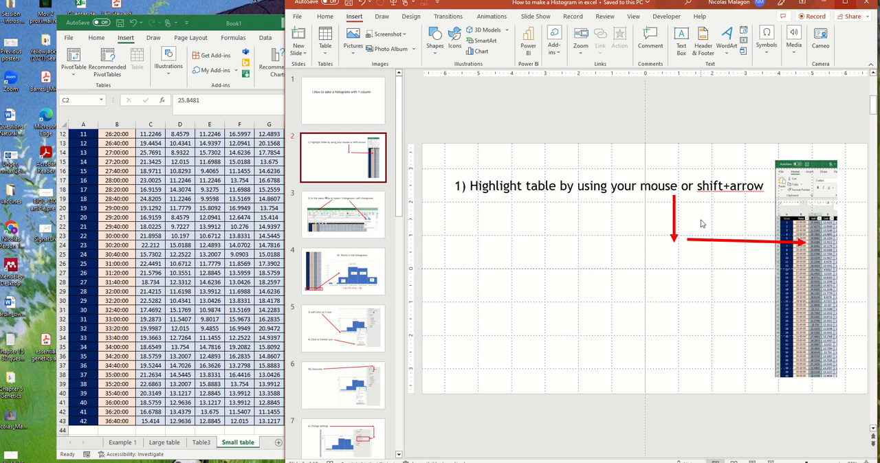
left_click(702, 186)
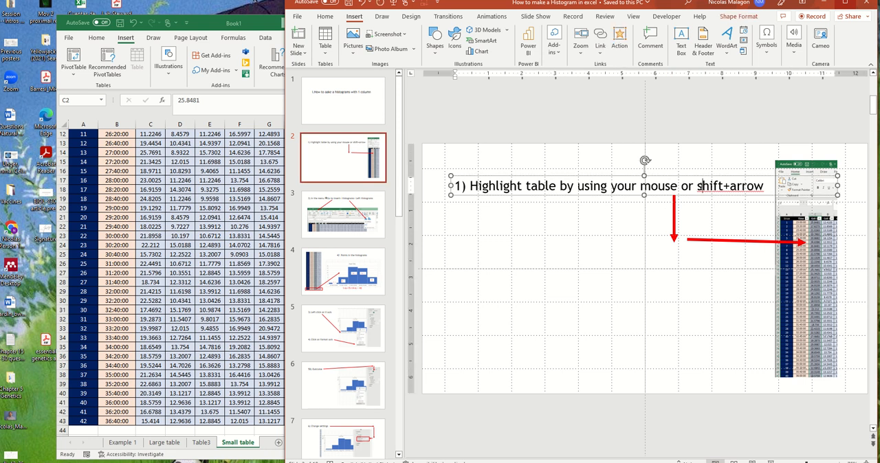
key("BackSpace")
type("S")
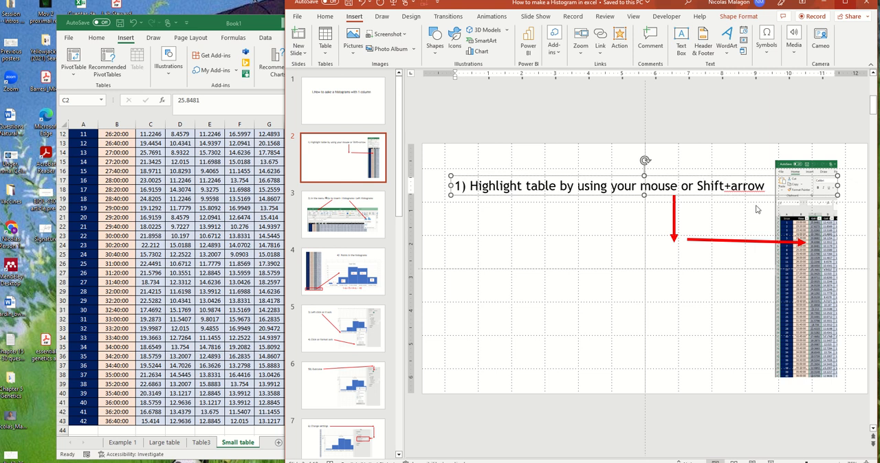
- Show slide 3 with the histogram insertion instruction, and switch back to Excel to review the selected column C data
left_click(352, 213)
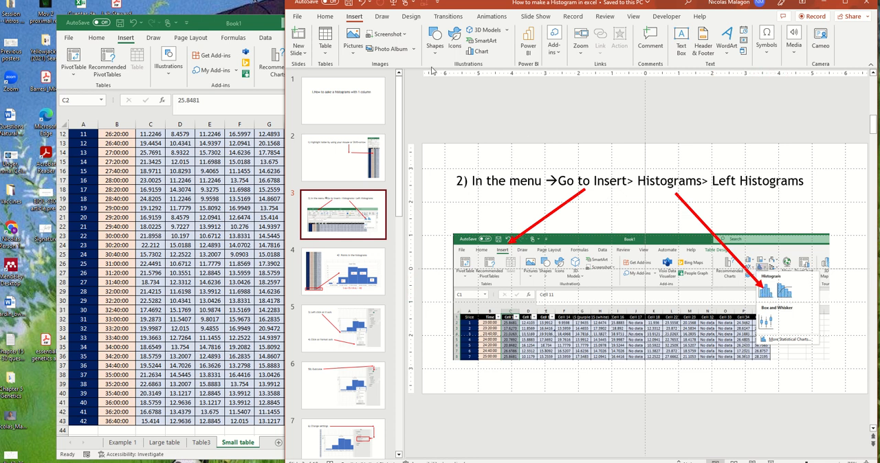
left_click_drag(218, 24, 184, 30)
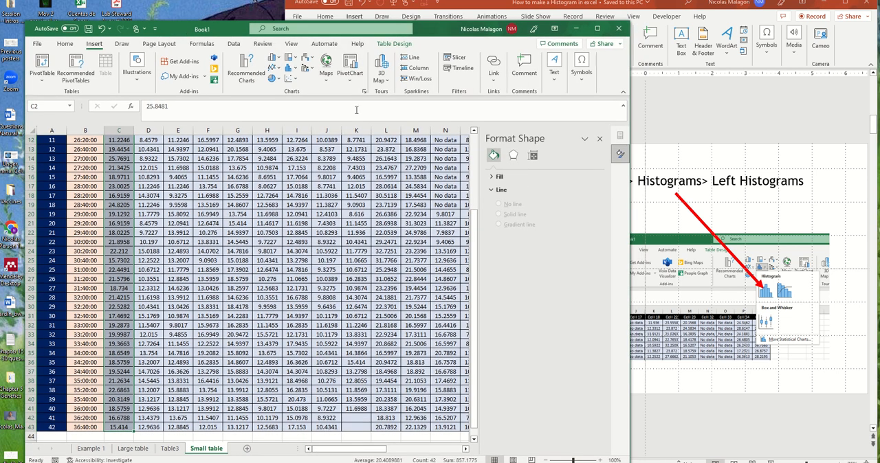
scroll(200, 337, "up", 4)
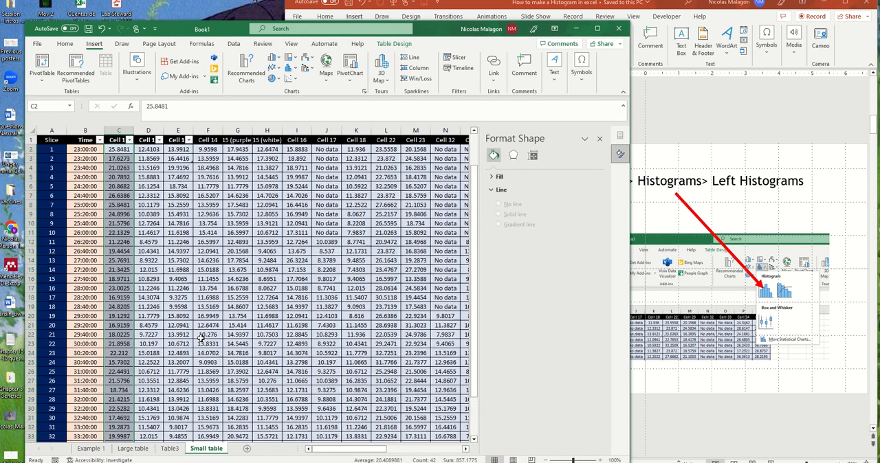
scroll(200, 338, "down", 7)
scroll(200, 338, "up", 7)
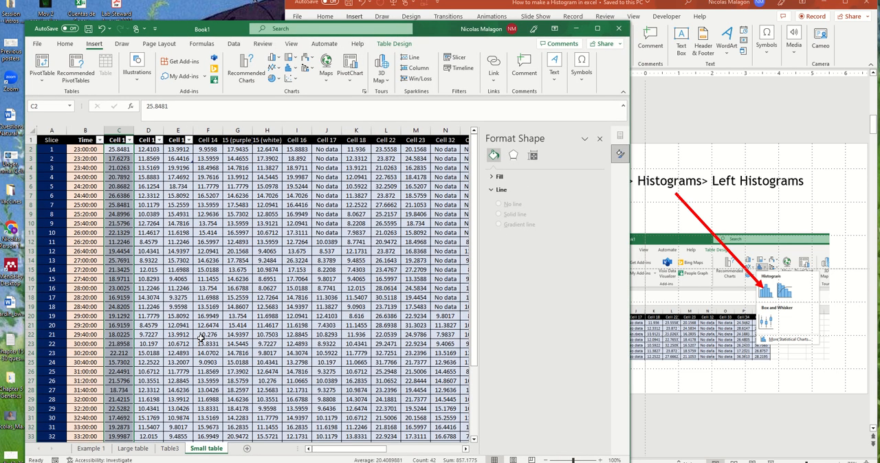
- Insert a histogram from the selected column C data, using the plain Histogram type rather than Pareto
left_click(62, 45)
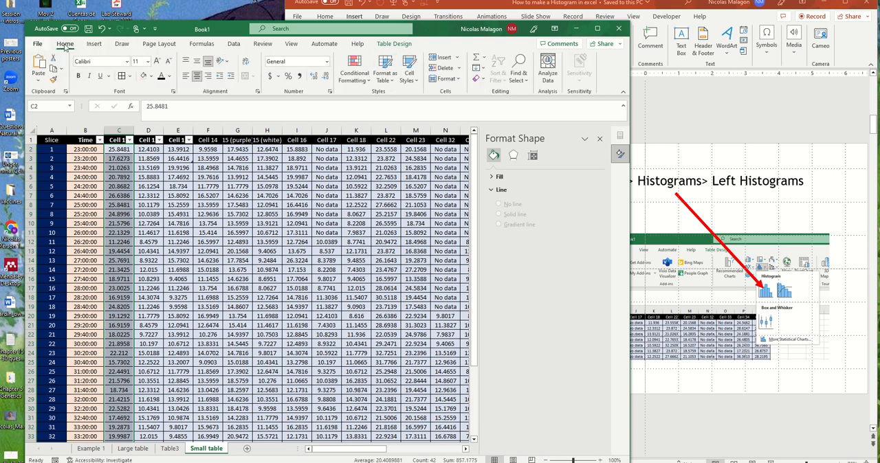
left_click(38, 44)
left_click(39, 46)
left_click(96, 44)
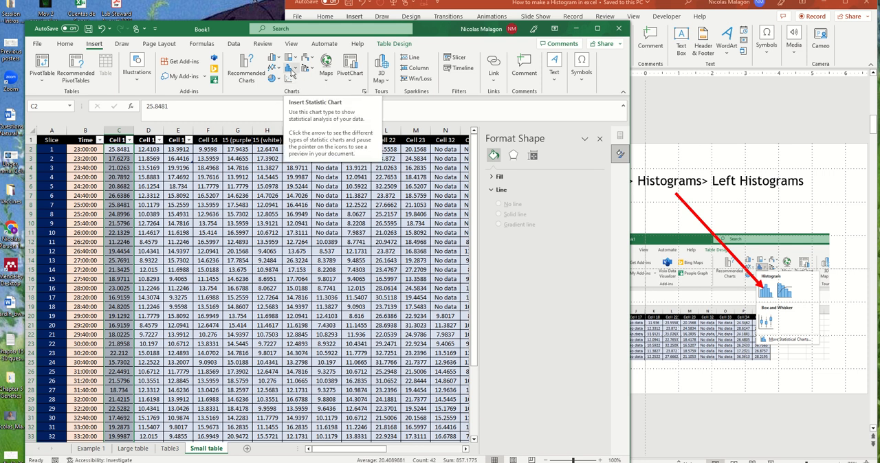
left_click(292, 74)
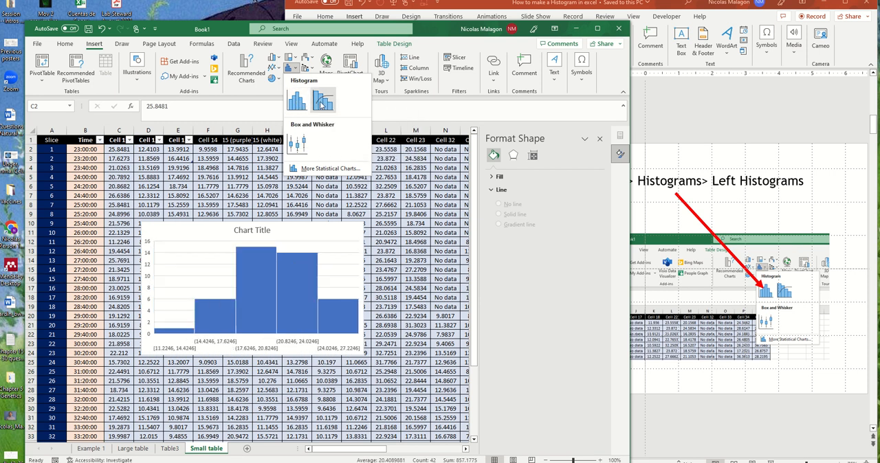
left_click(297, 101)
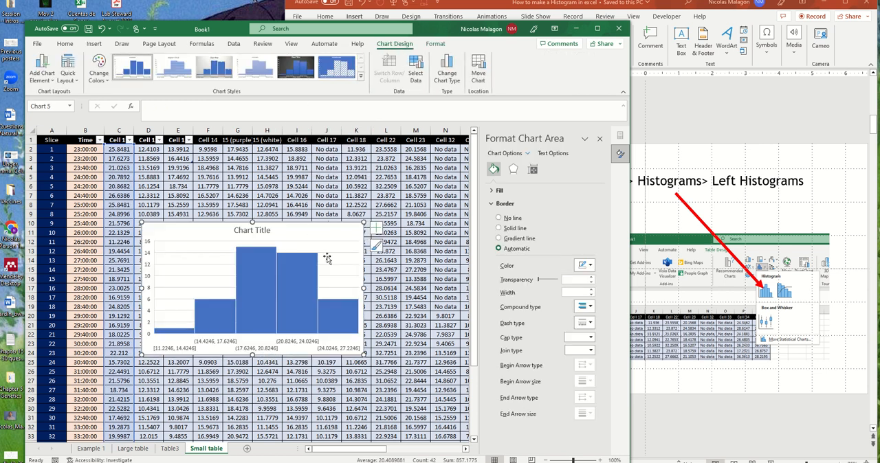
left_click(349, 249)
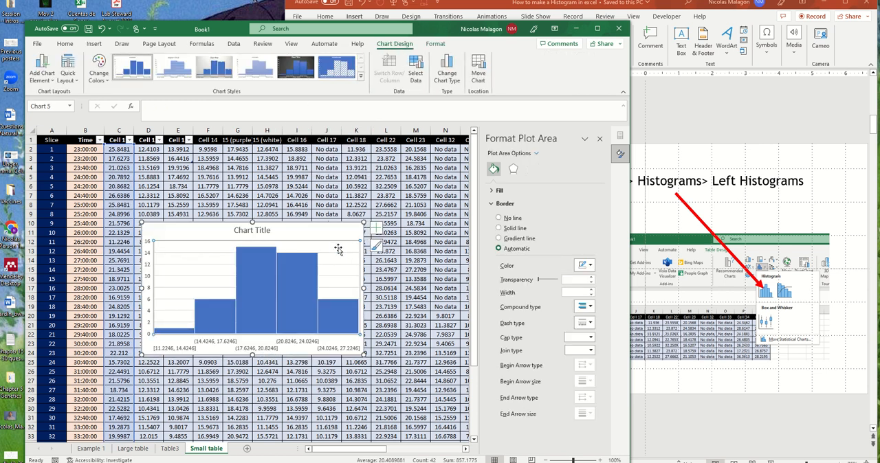
- Switch to PowerPoint, show slide 4 and correct the sum below the chart to 1+6+15+14+6 = 42
left_click(643, 231)
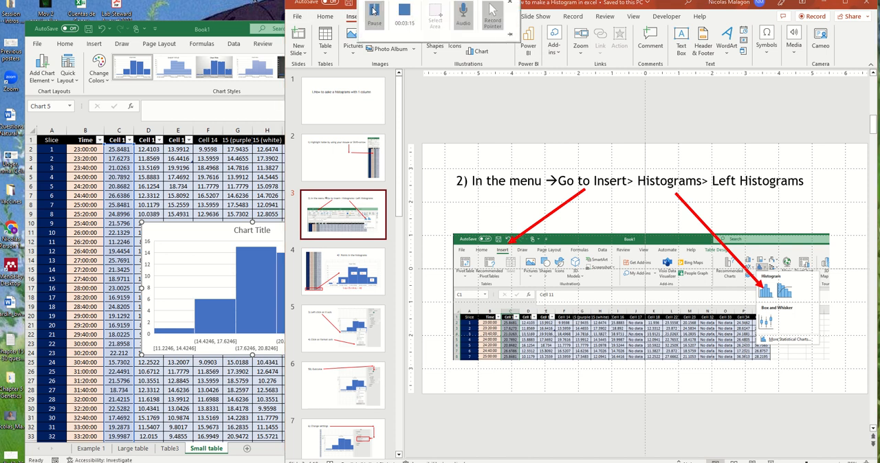
left_click(347, 283)
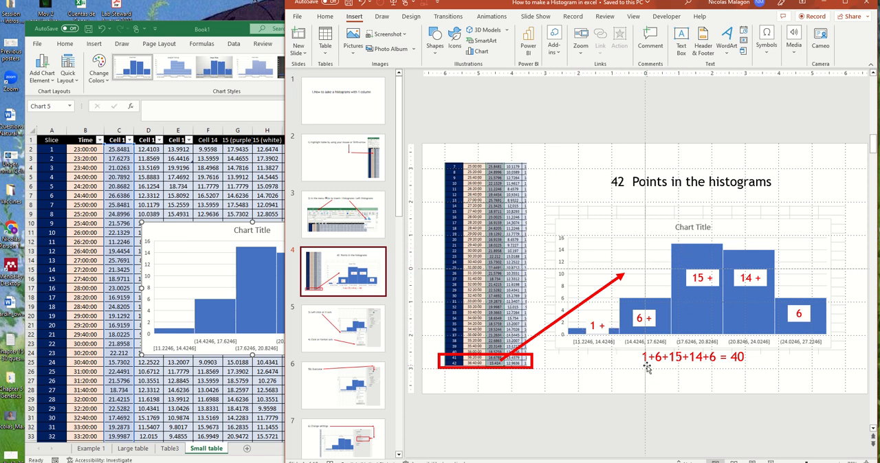
left_click(735, 358)
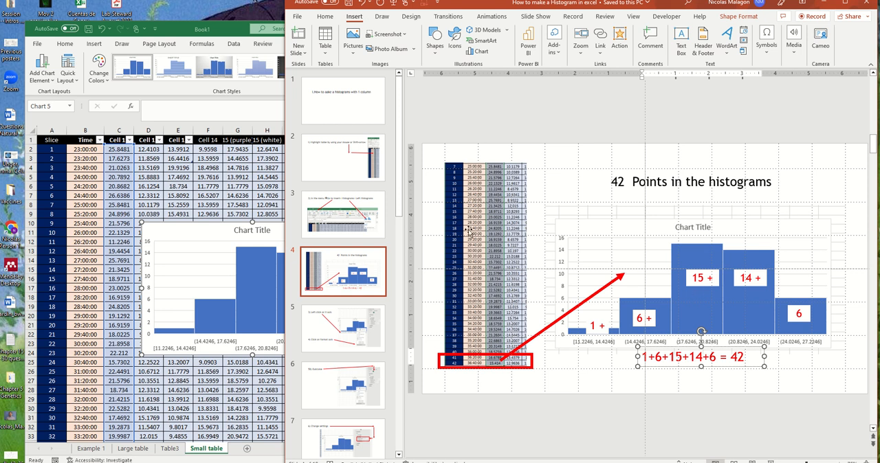
- Show slide 5 with the axis instructions, and switch to Excel to view the context options of the histogram's horizontal axis
left_click(332, 344)
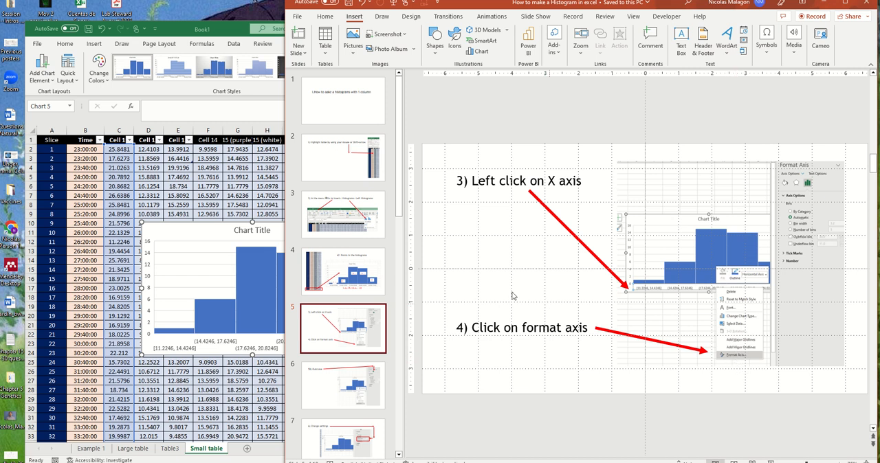
left_click(226, 102)
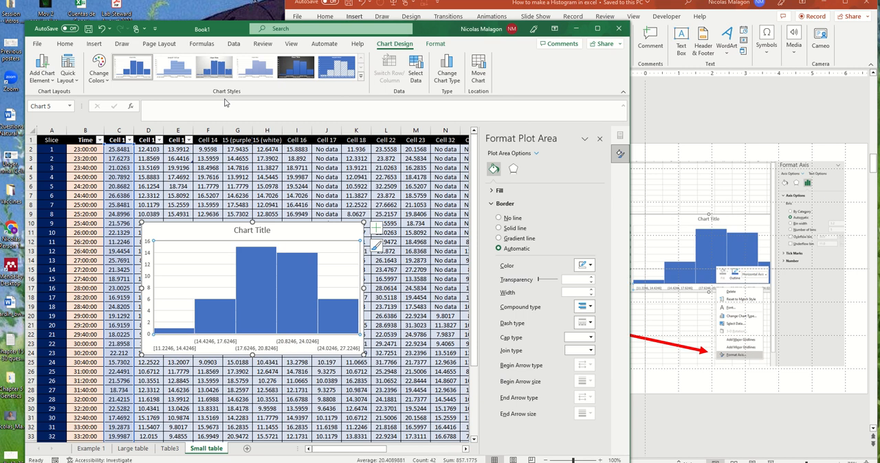
left_click(226, 346)
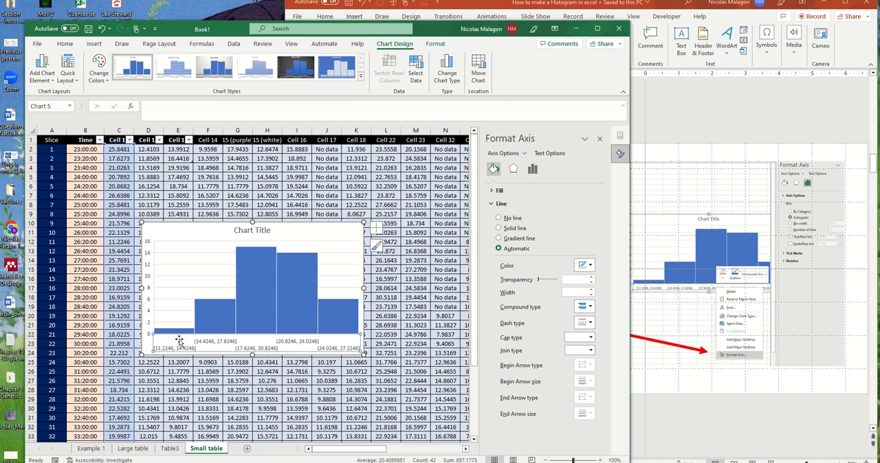
right_click(222, 346)
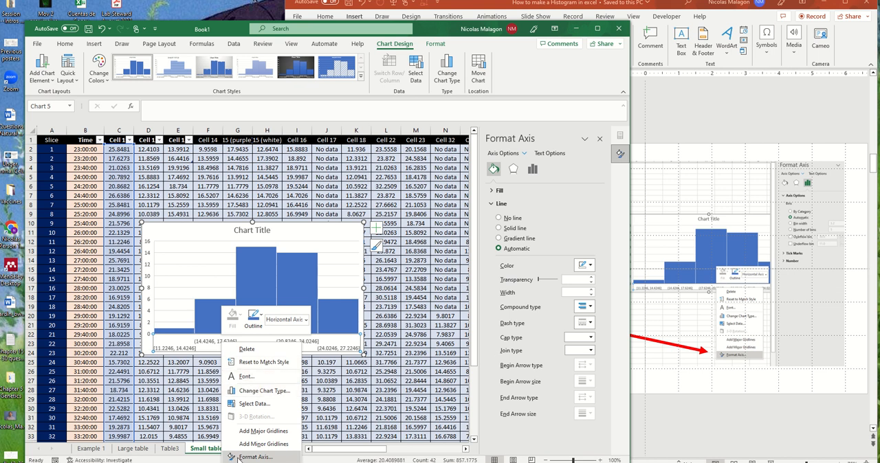
left_click(694, 123)
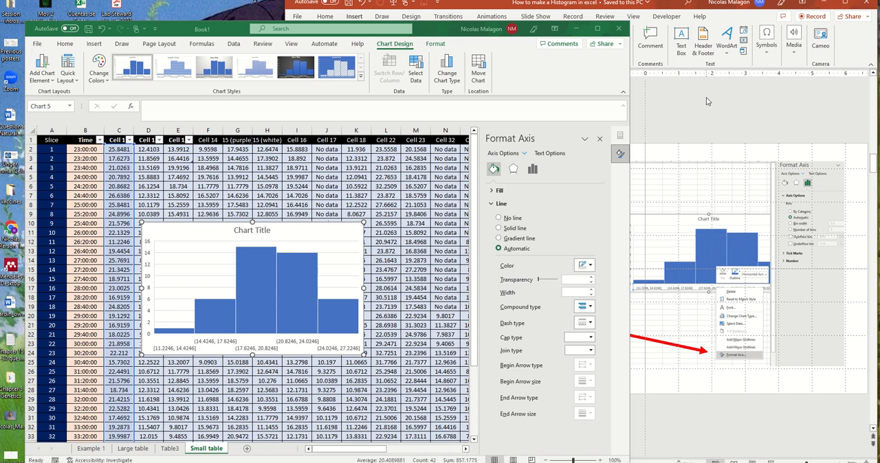
- Reposition the PowerPoint window, minimize Excel and change instruction 3 on slide 5 to "Right click on X axis"
left_click_drag(725, 7, 791, 34)
left_click_drag(719, 30, 622, 33)
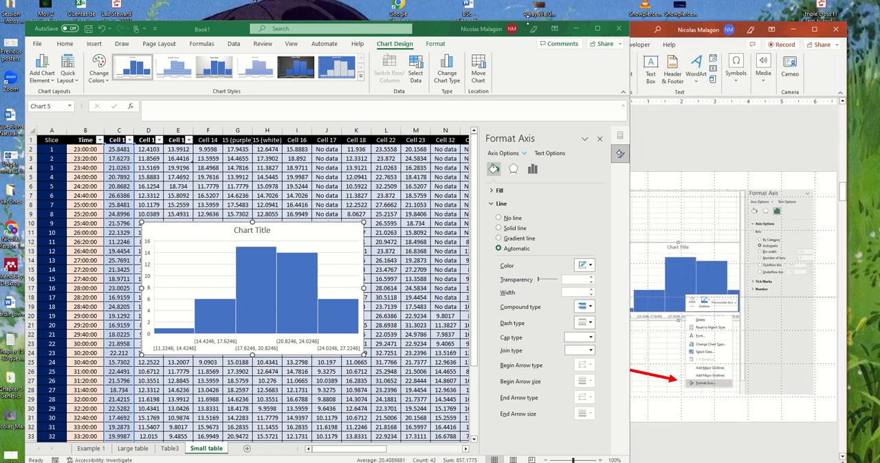
left_click(576, 29)
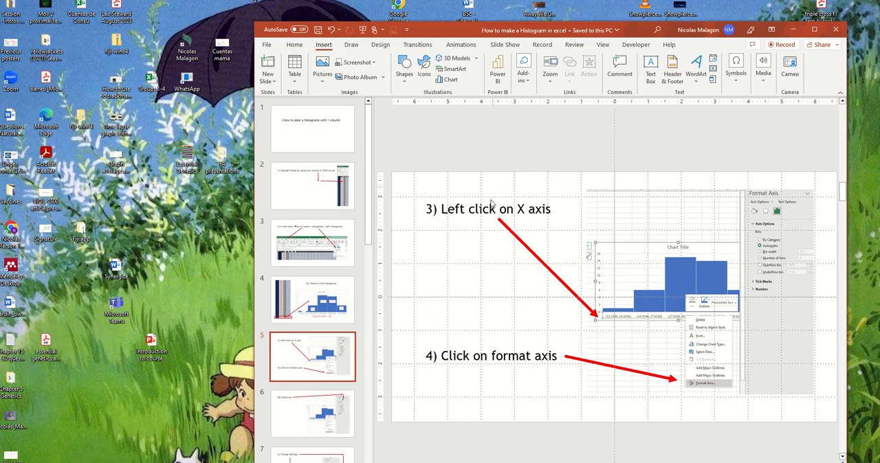
left_click(458, 213)
left_click_drag(465, 213, 440, 209)
type("Rigt")
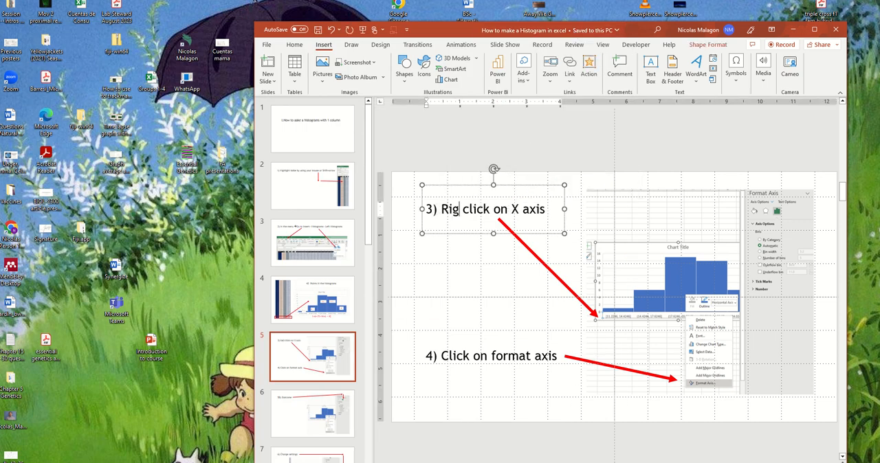
key("BackSpace")
type("ht")
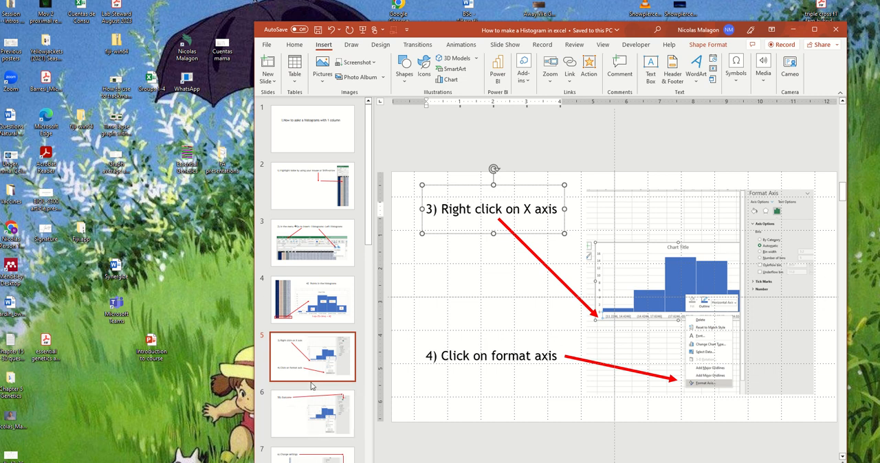
- Switch back to Excel and open the Format Axis options for the histogram's horizontal axis
mouse_move(0, 364)
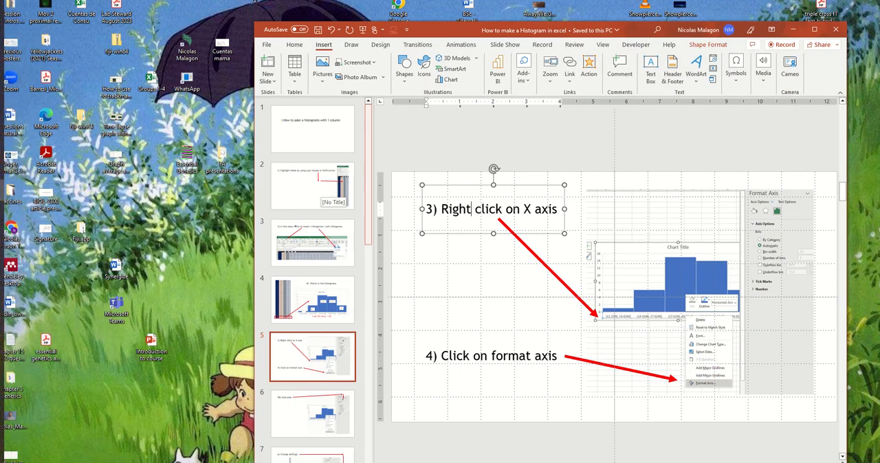
left_click(5, 216)
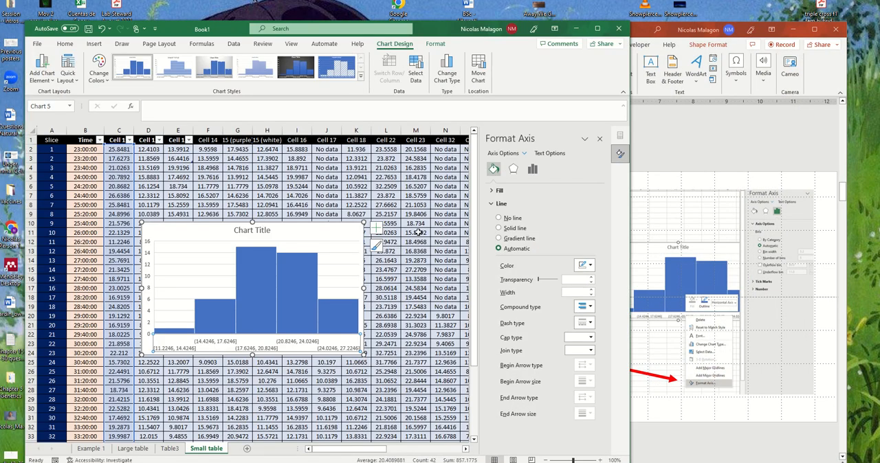
right_click(305, 342)
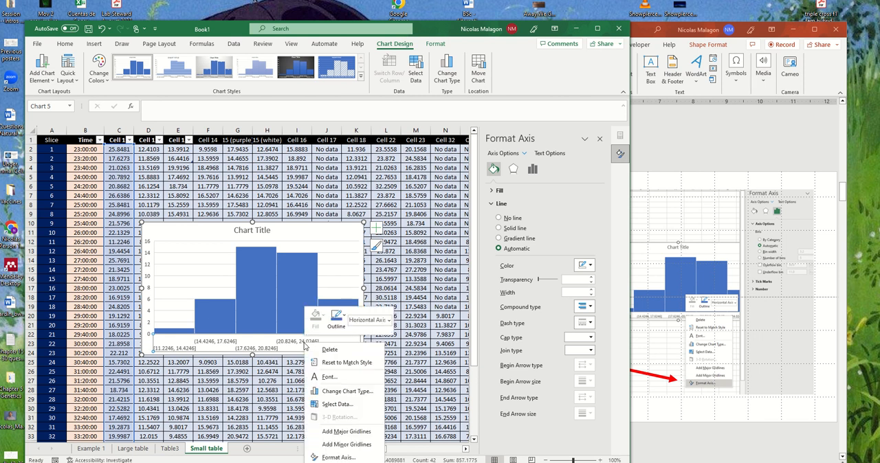
left_click(344, 457)
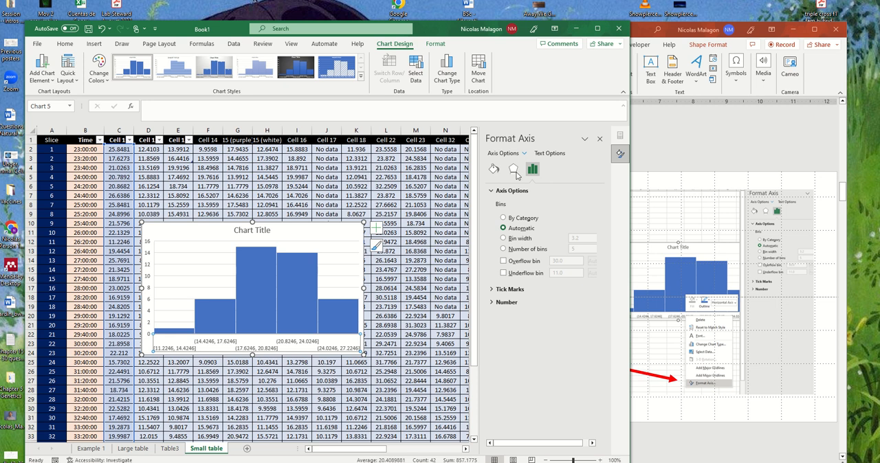
- Fill only the tallest histogram bar with solid orange from the theme colors
left_click(493, 171)
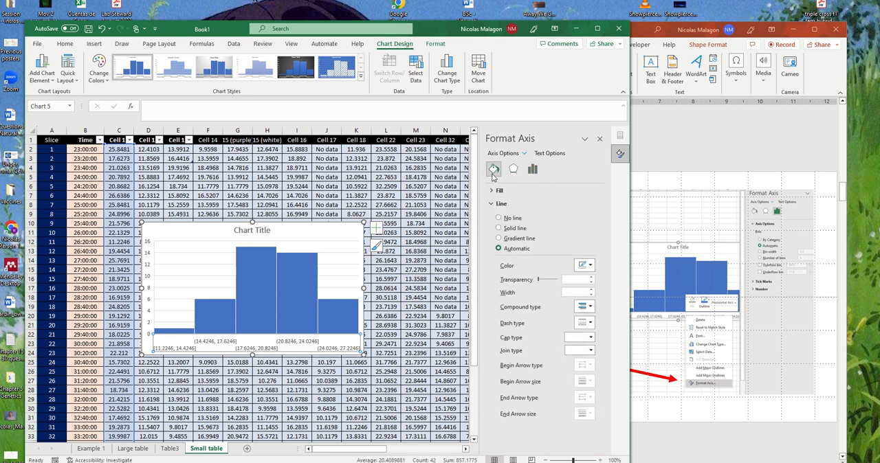
left_click(499, 190)
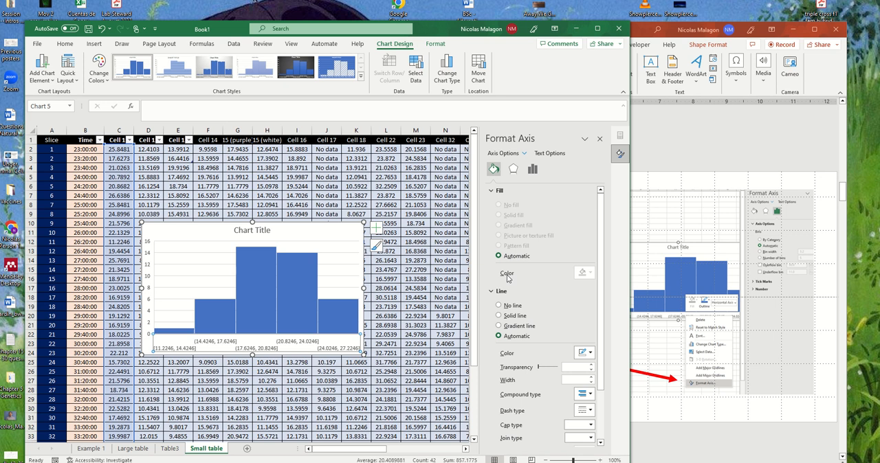
left_click(271, 291)
left_click(271, 292)
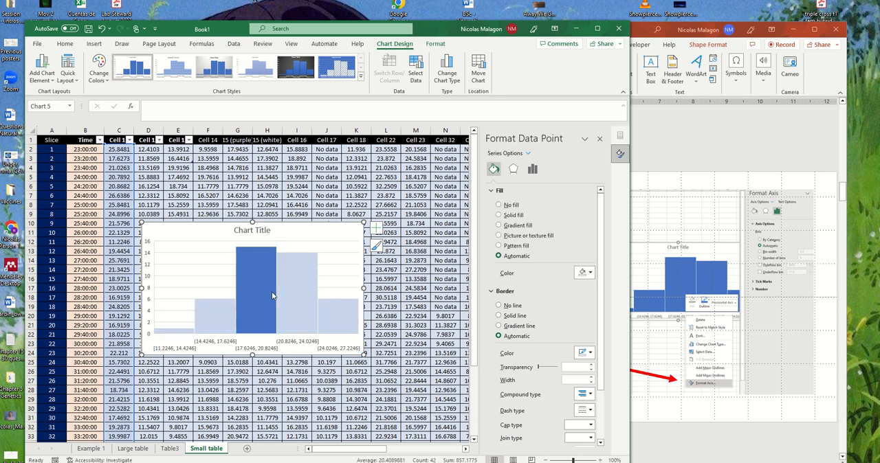
left_click(499, 215)
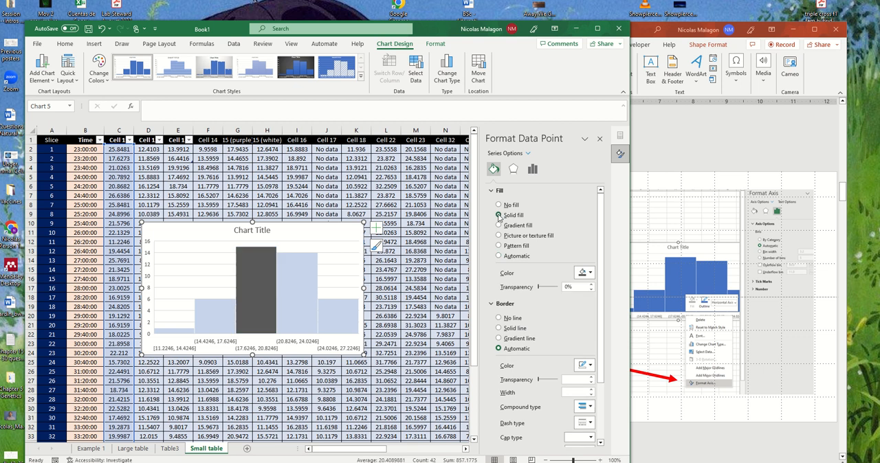
left_click(591, 274)
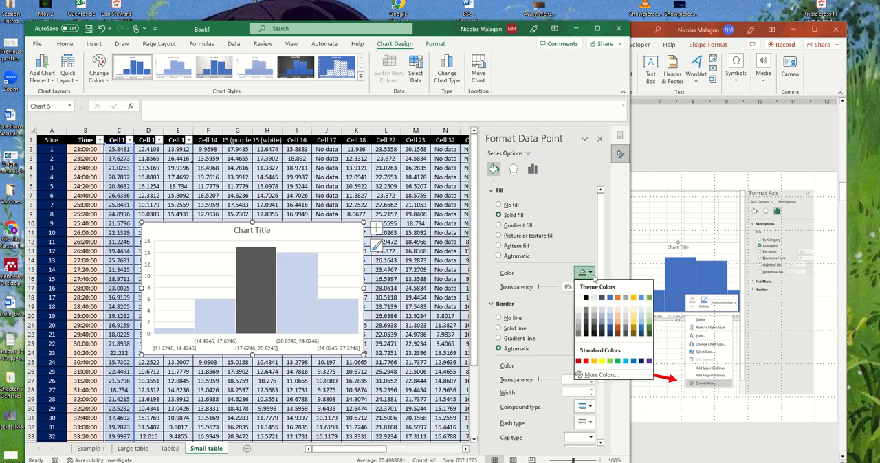
left_click(617, 298)
- Try a solid fill on the plot area, and undo both that fill and the tallest bar's color changes
left_click(191, 308)
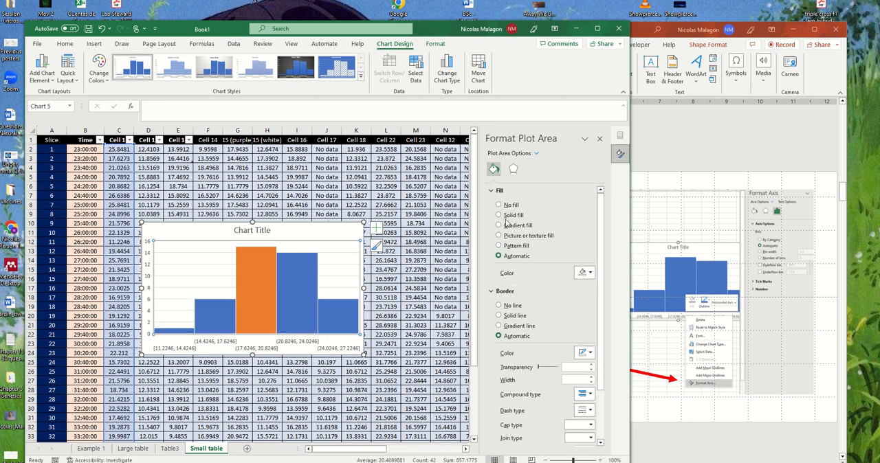
left_click(502, 216)
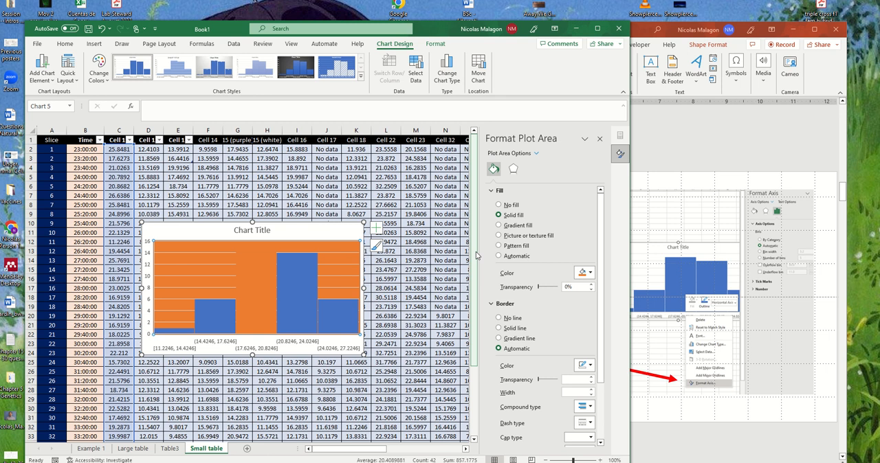
key("ctrl+z")
key("ctrl+z")
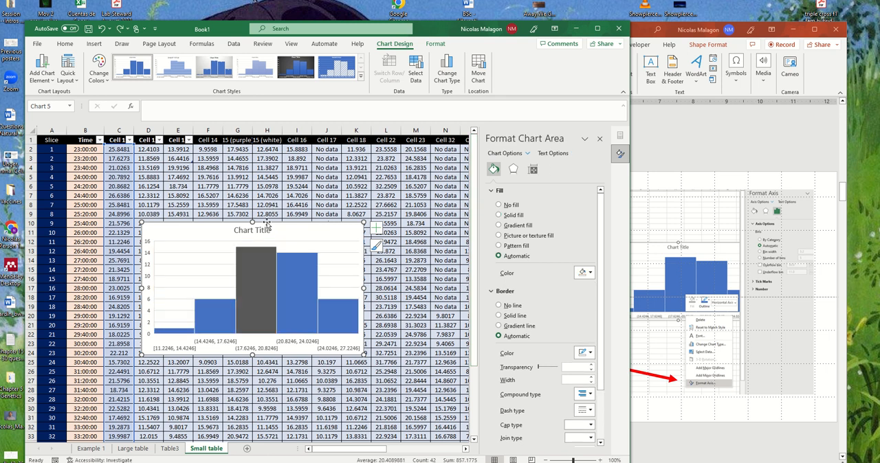
key("ctrl+z")
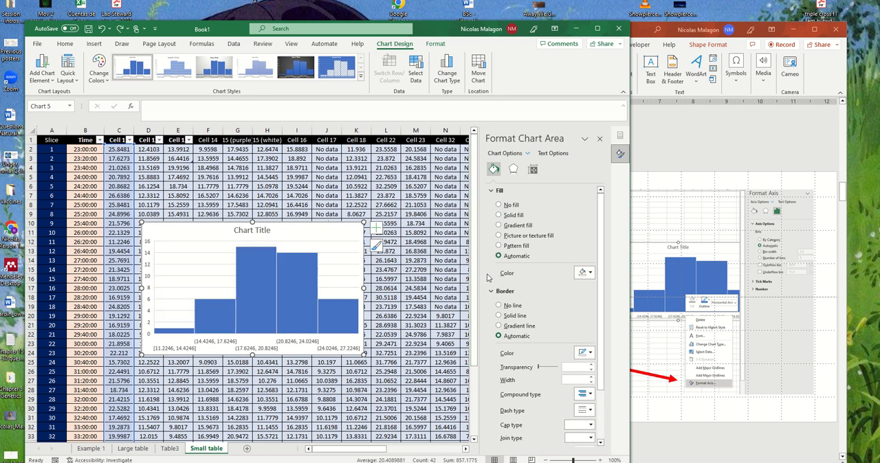
- Examine the chart area's border, effects, size and properties, and text formatting options
scroll(524, 276, "down", 1)
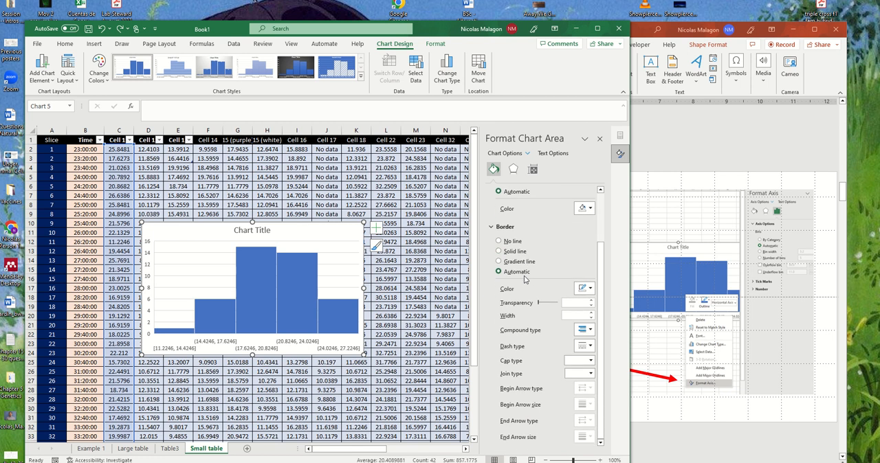
left_click(513, 169)
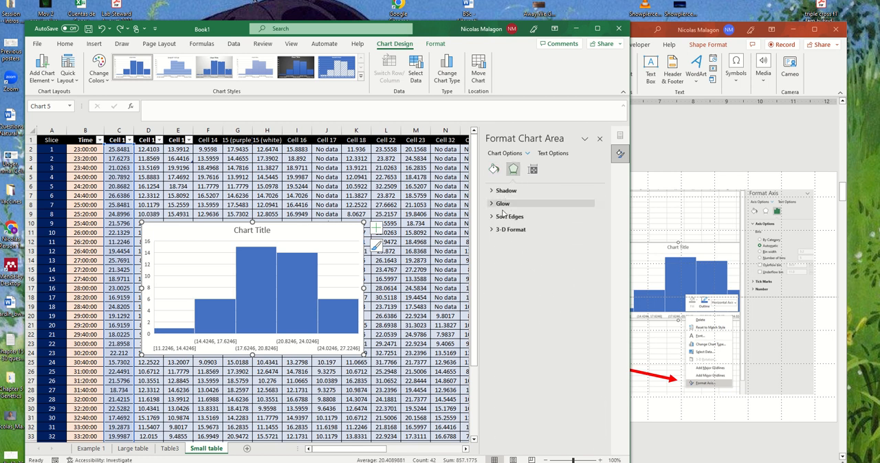
left_click(531, 173)
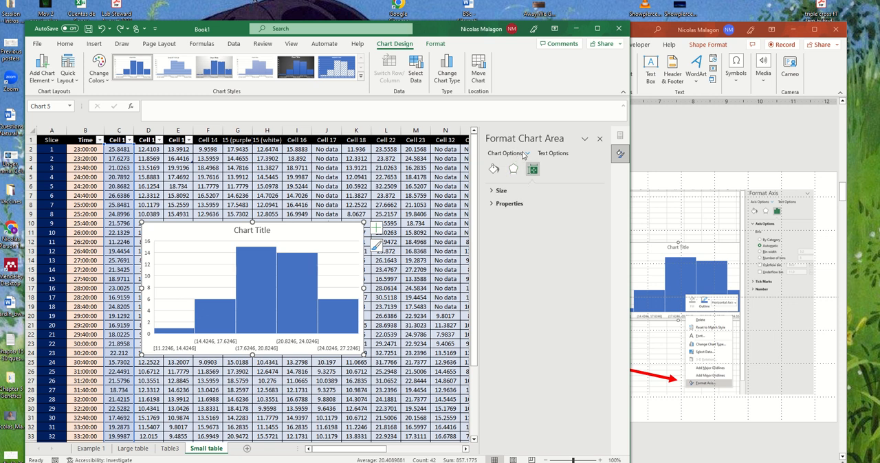
left_click(553, 154)
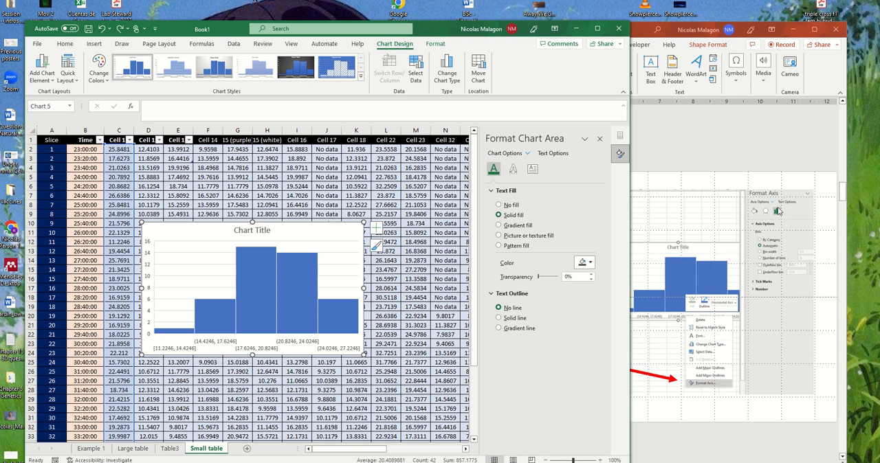
- Open the bin settings of the histogram's horizontal axis in the Format Axis options
left_click(286, 344)
right_click(286, 345)
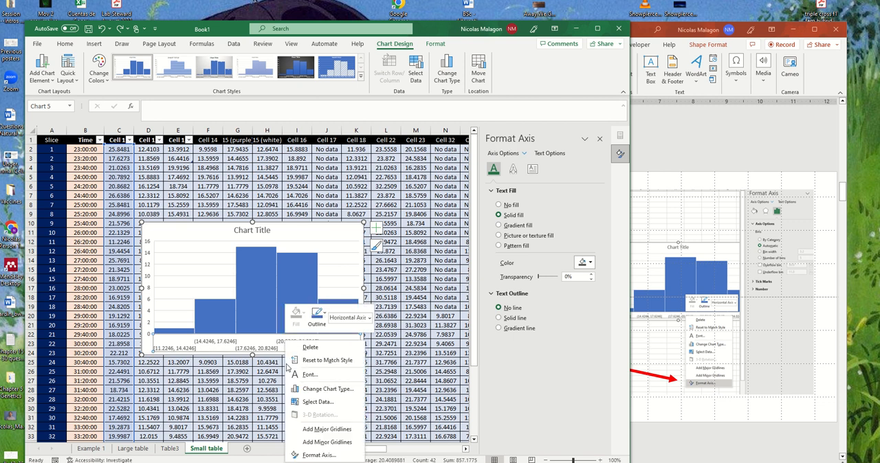
left_click(314, 455)
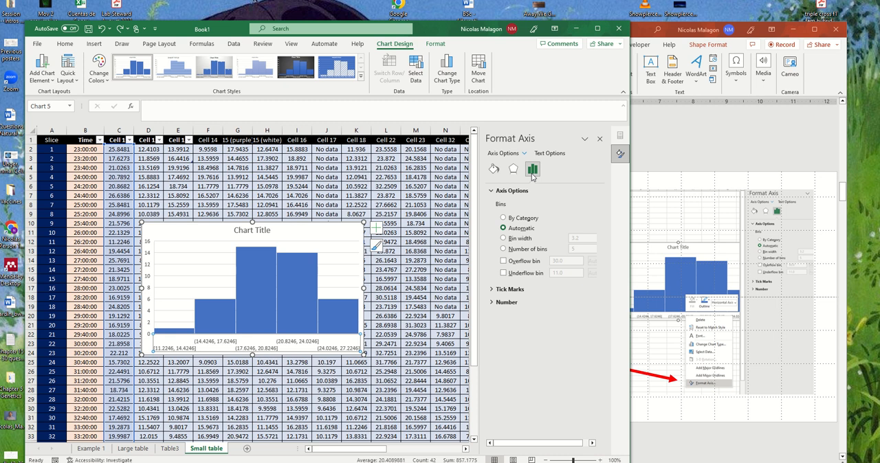
- Switch to PowerPoint and review the instruction slides from step 3 through step 6, "Change settings"
left_click(719, 133)
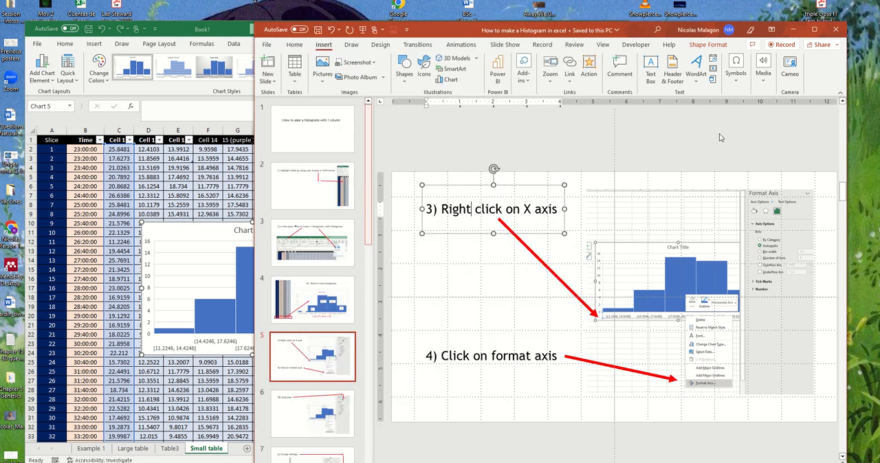
left_click(315, 359)
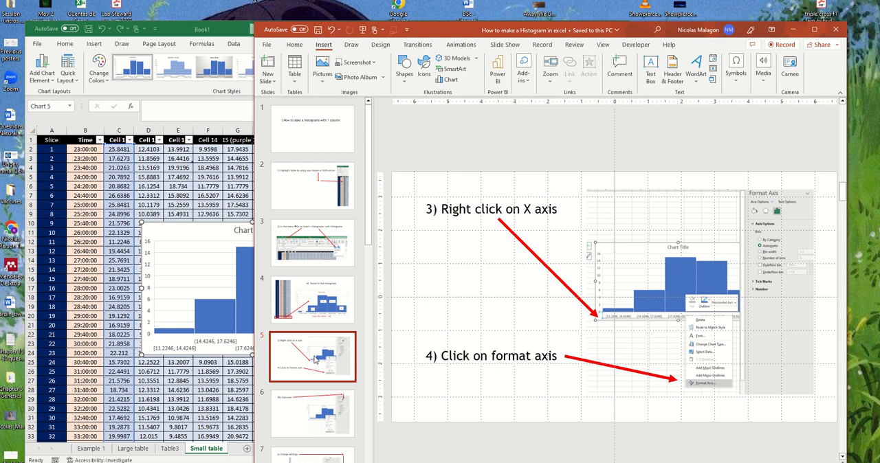
left_click(325, 416)
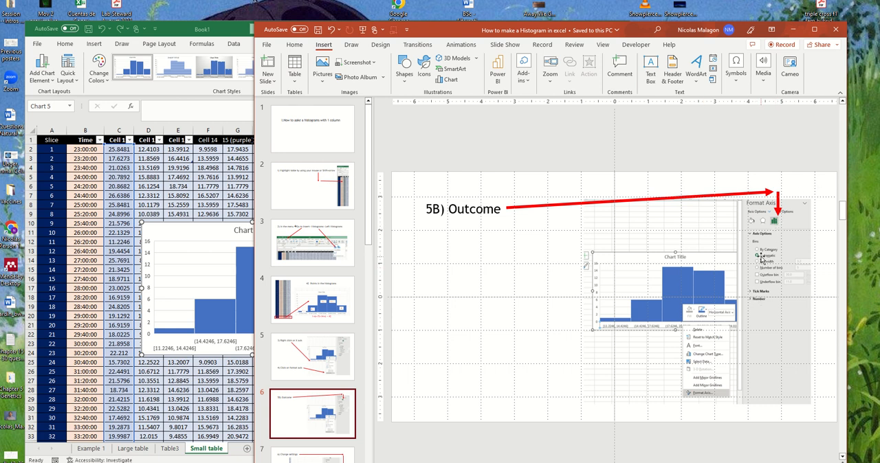
scroll(310, 430, "down", 1)
left_click(310, 431)
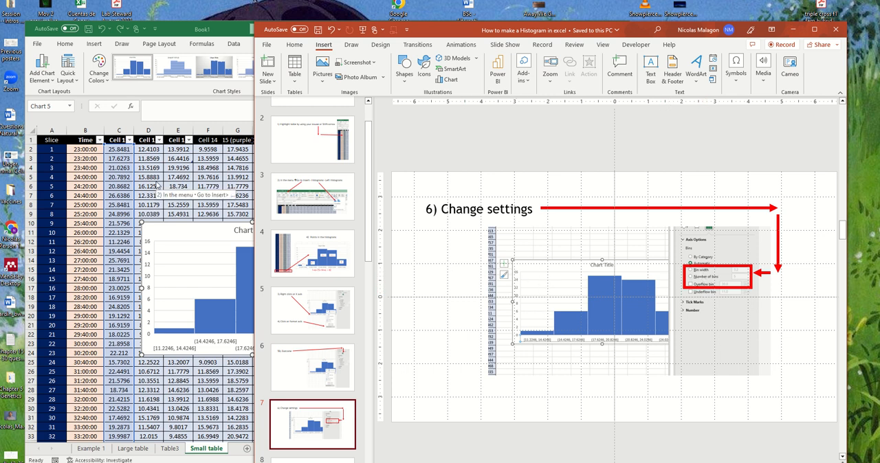
- Switch back to Excel and widen its window so the Format Axis options and the histogram have more room
left_click(165, 227)
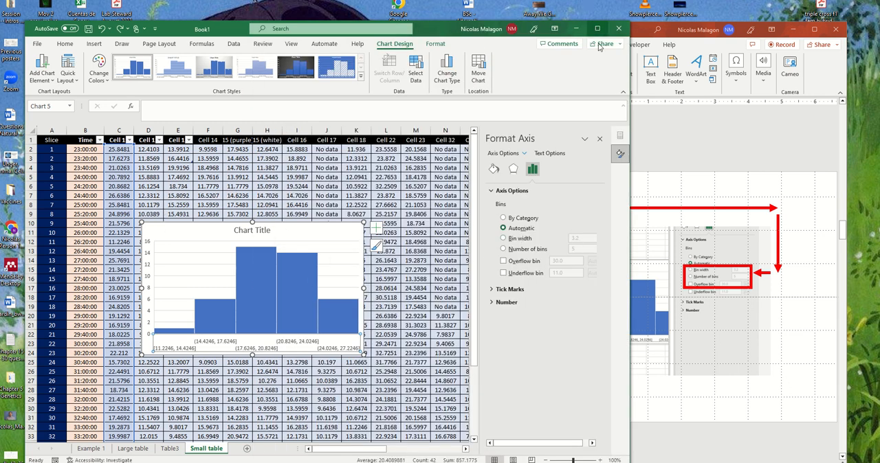
left_click_drag(627, 126, 700, 126)
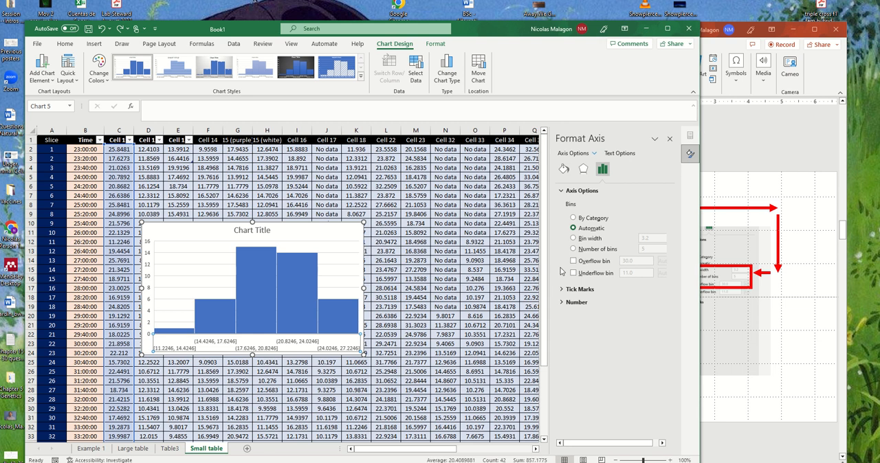
scroll(560, 271, "up", 1, "ctrl")
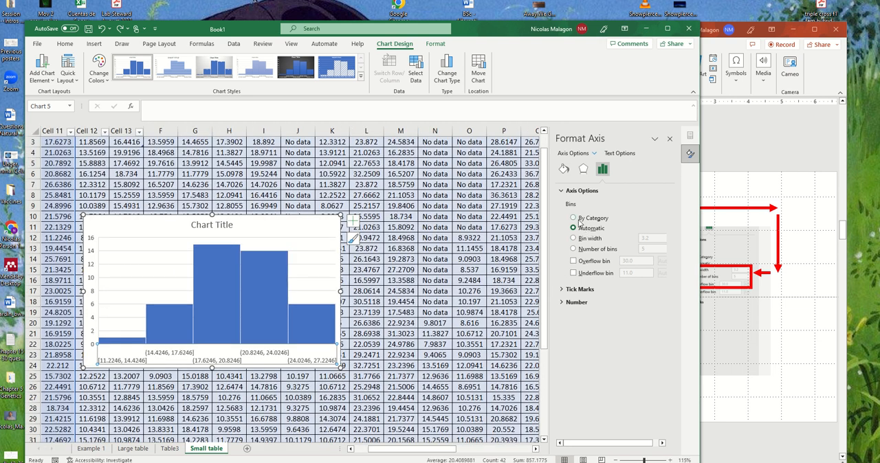
- Switch the horizontal axis from automatic bins to a bin width of 2
left_click(581, 240)
left_click(657, 236)
key("BackSpace")
type("2")
key("Return")
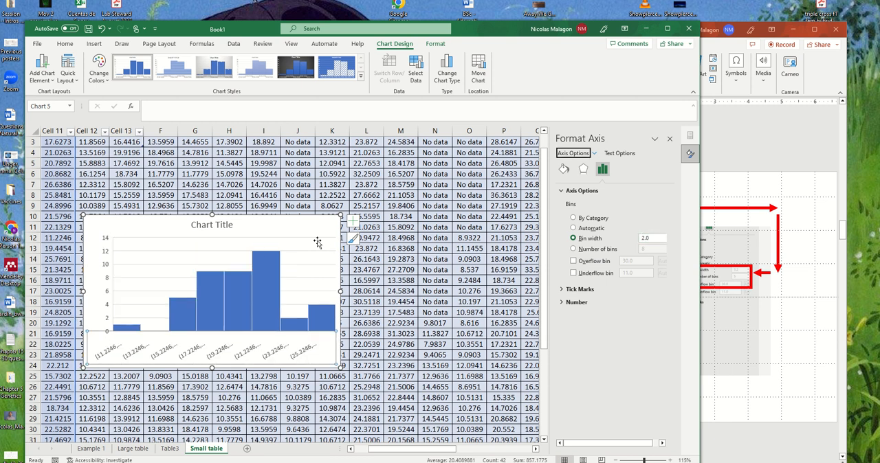
- Set the histogram's bin width to 10
left_click(656, 238)
key("BackSpace")
key("BackSpace")
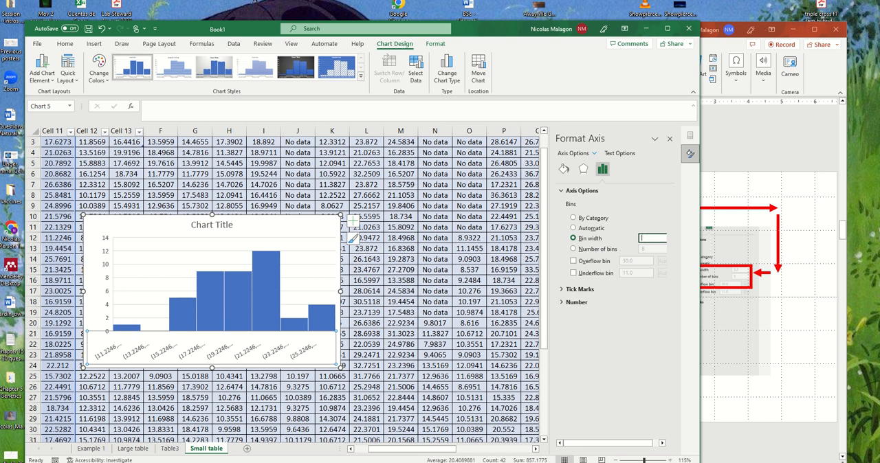
type("10")
key("Return")
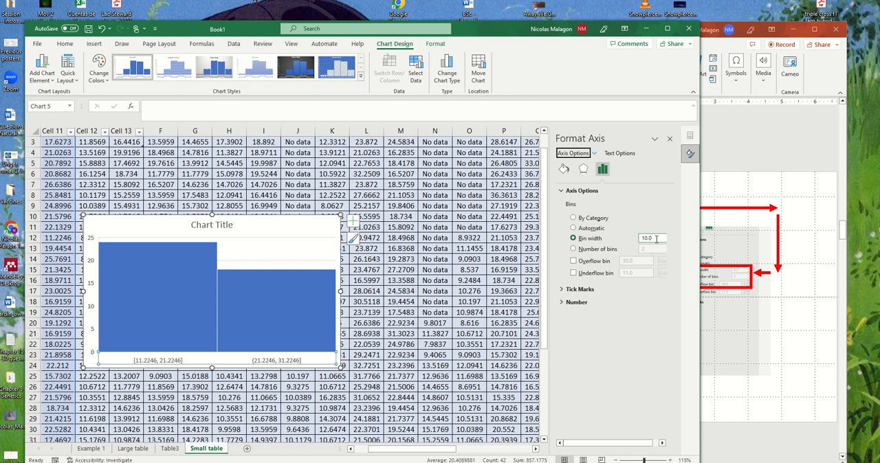
- Reduce the histogram's bin width to 1
left_click(656, 239)
key("BackSpace")
key("BackSpace")
key("BackSpace")
key("BackSpace")
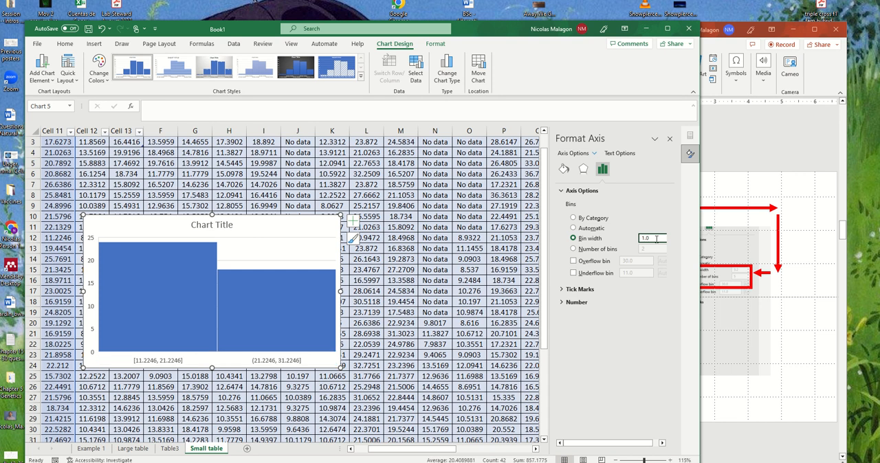
key("Return")
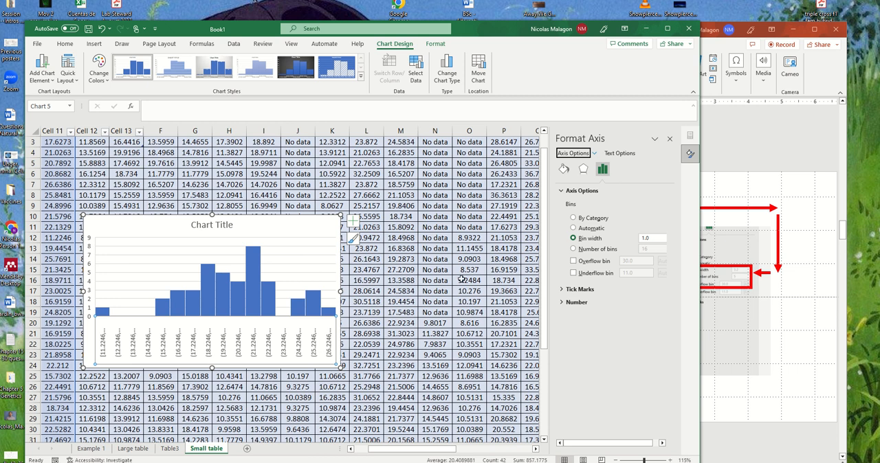
- Define the histogram's bins by number instead of width, and set the number of bins to 20
left_click(581, 252)
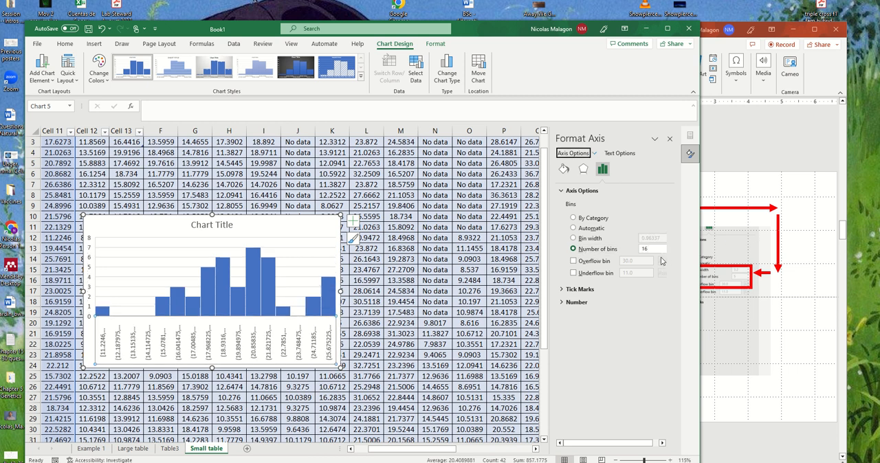
left_click(656, 248)
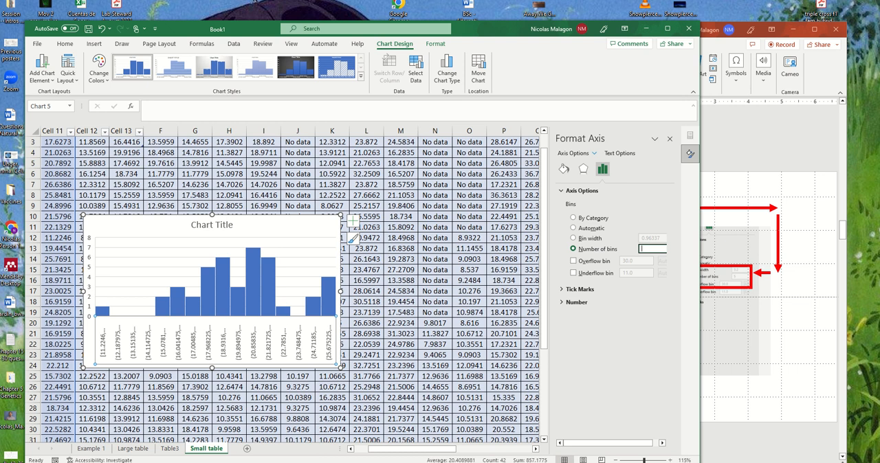
type("20")
key("Return")
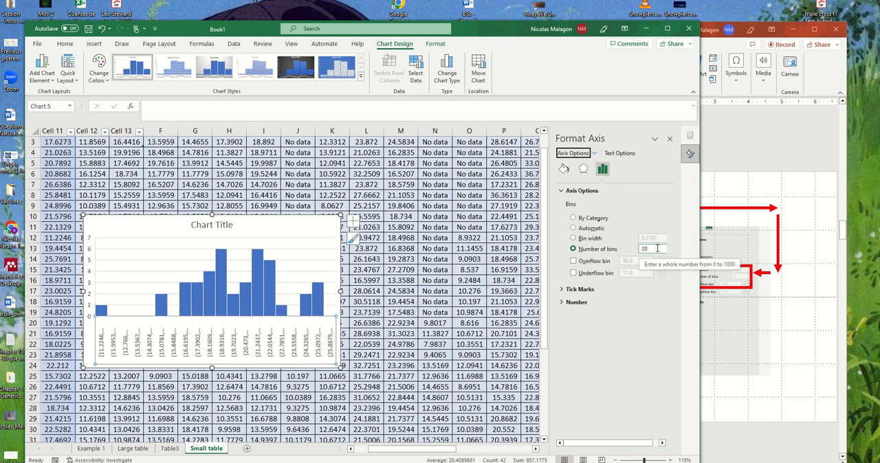
- Set the histogram's number of bins to 5
left_click(657, 249)
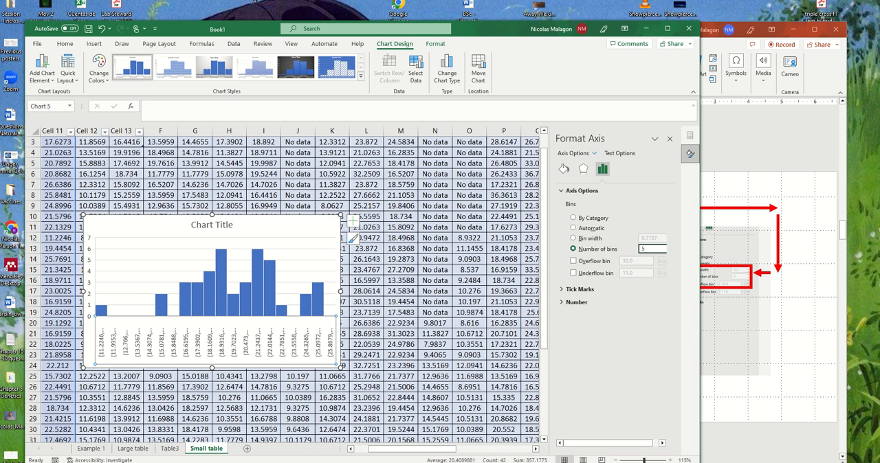
type("5")
key("Return")
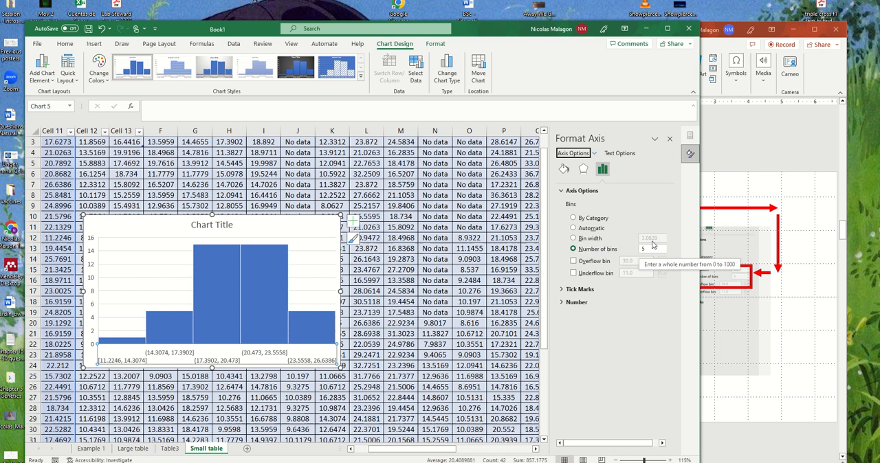
- Switch to PowerPoint and correct the misspelled word in the first slide's title to "make"
left_click(799, 186)
scroll(310, 332, "up", 3)
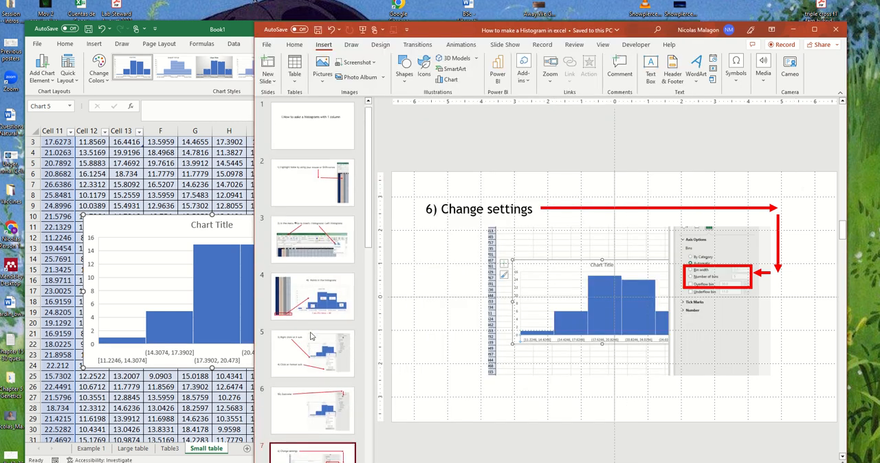
left_click(300, 120)
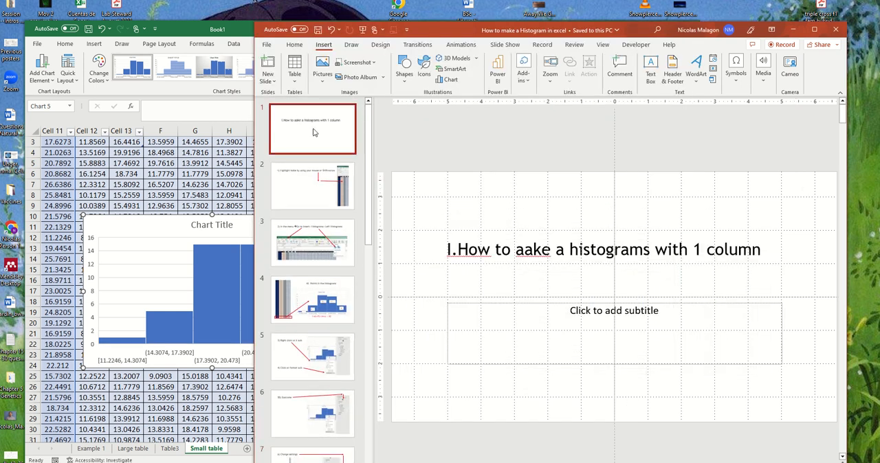
left_click(521, 250)
key("BackSpace")
type("m")
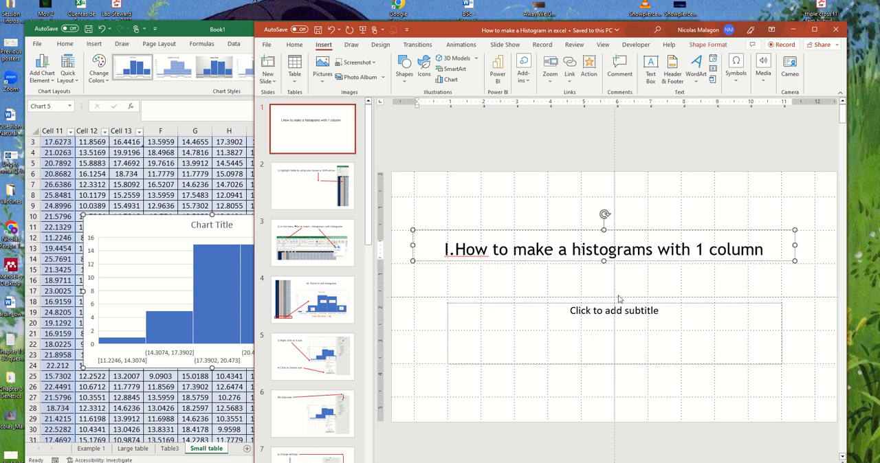
- Look through the remaining slides and display section title slide 8 about making histograms with multiple columns
left_click(318, 232)
scroll(318, 232, "down", 3)
scroll(318, 232, "down", 6)
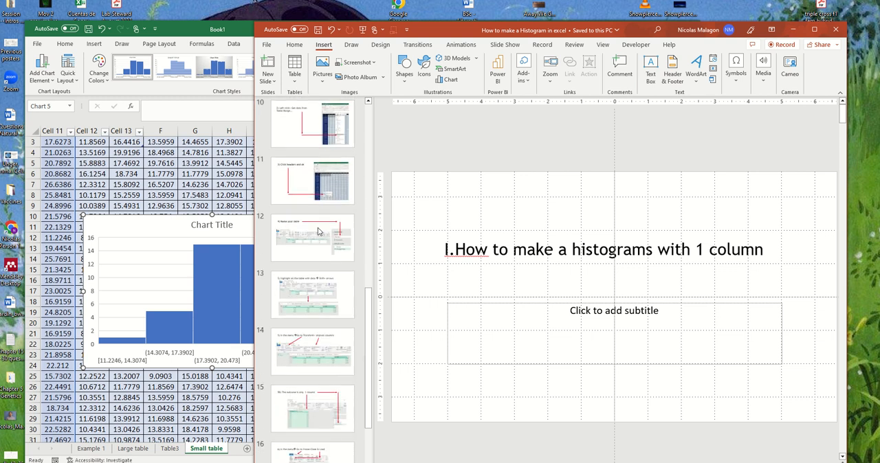
scroll(318, 232, "up", 3)
left_click(311, 173)
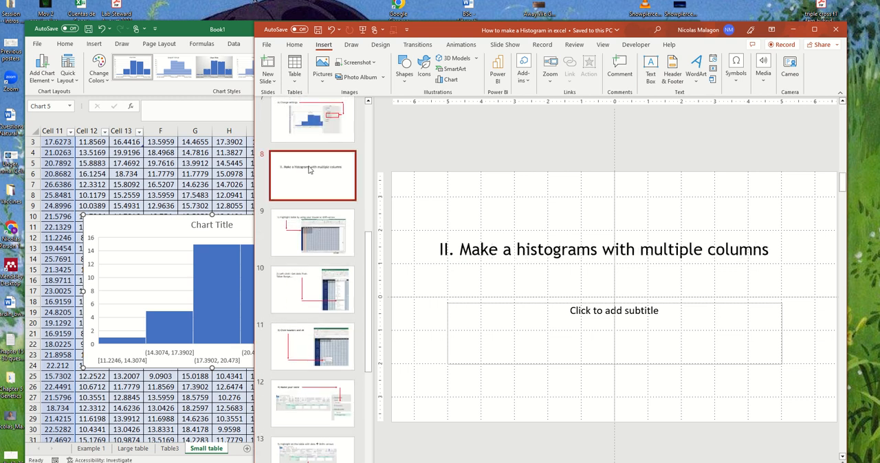